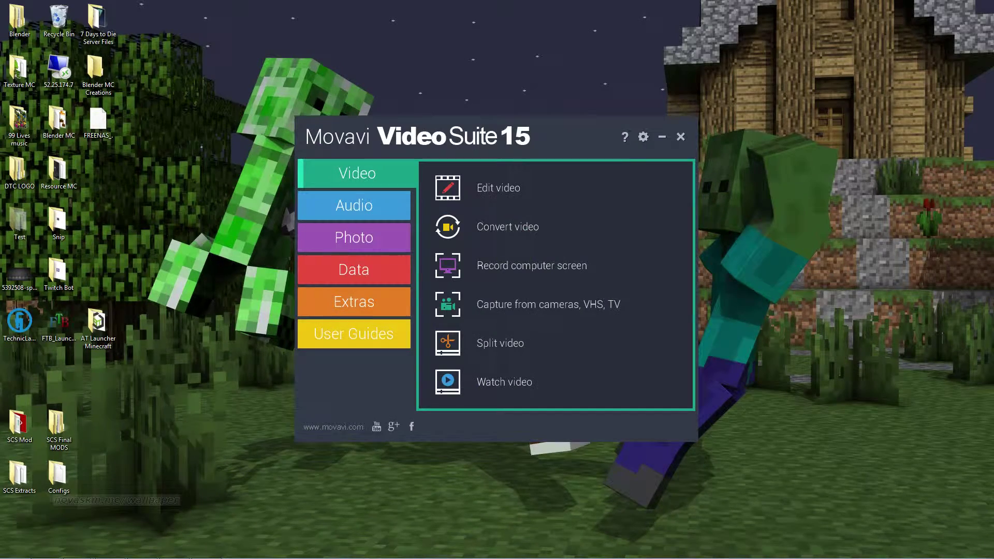
Step: Maximize Chrome and go to the Movavi Video Editor product page from For Windows
left_click_drag(330, 135, 522, 137)
left_click(595, 123)
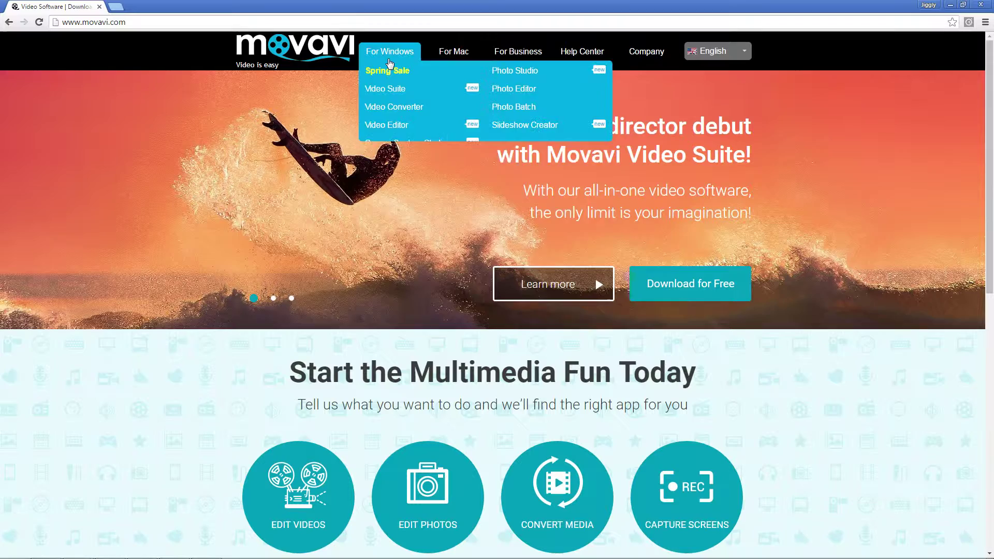
mouse_move(463, 54)
mouse_move(394, 52)
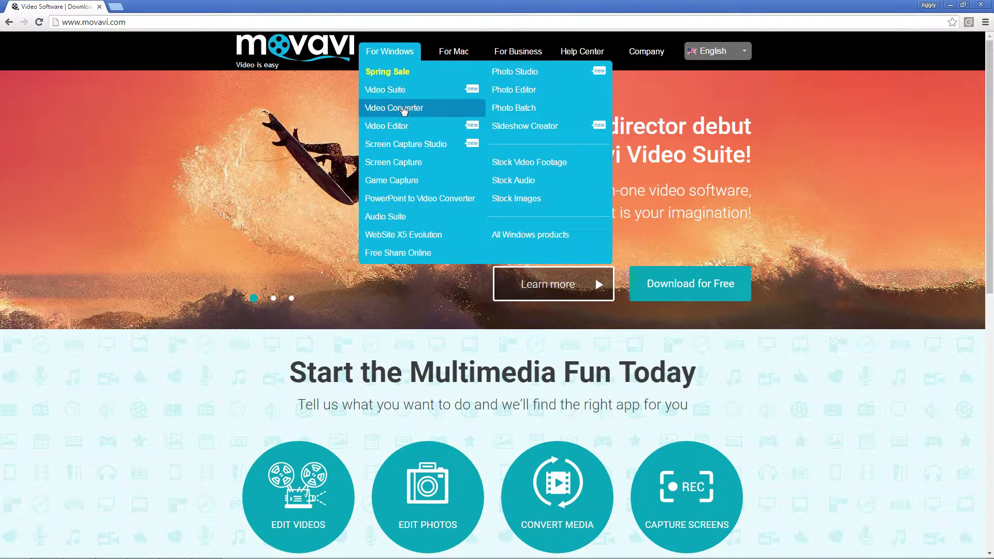
left_click(423, 127)
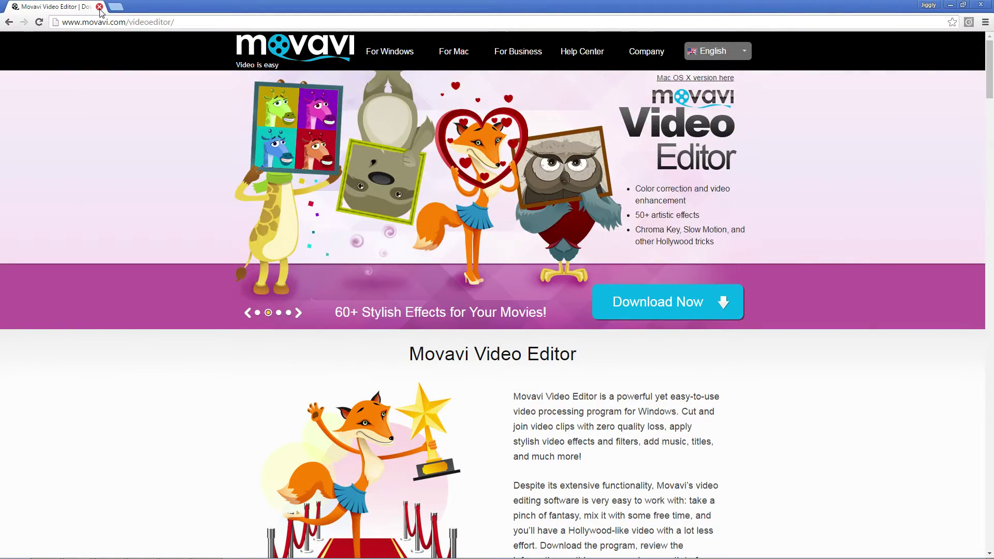
Step: Close Chrome and the update notice, then choose Edit video in the Movavi launcher
left_click(100, 7)
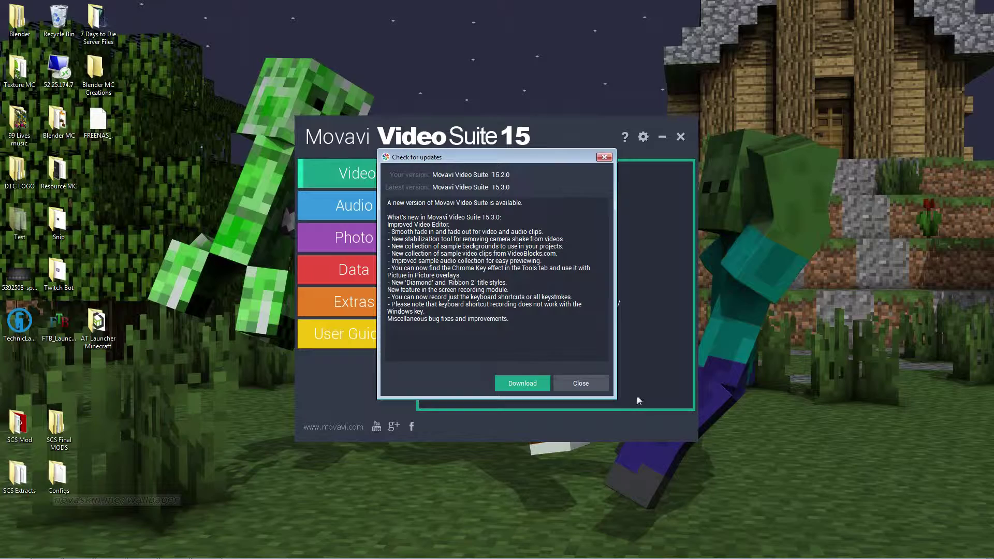
left_click(581, 383)
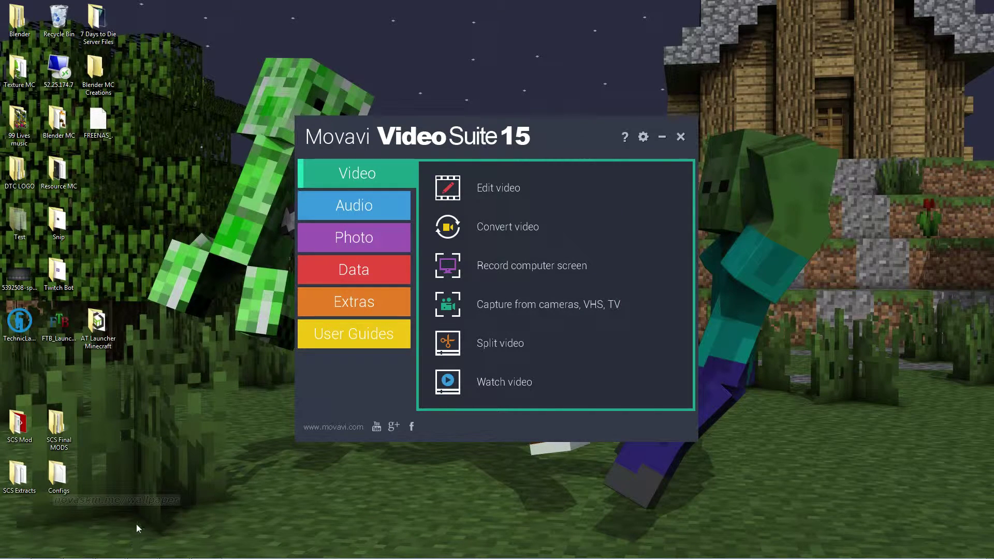
left_click(471, 189)
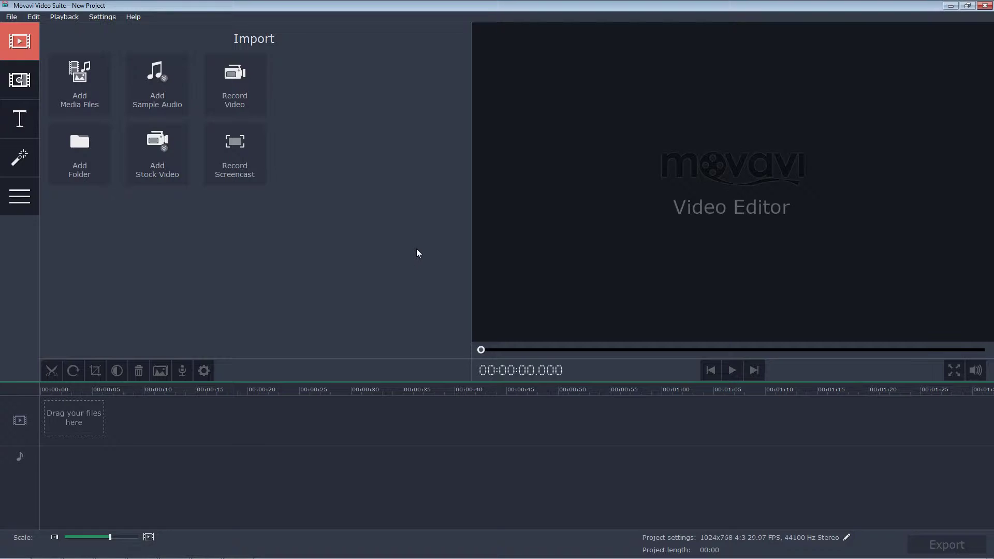
Step: Set the new movie to 1920x1080 (16:9) at 30 FPS with locked proportions, dismissing popups
left_click(394, 284)
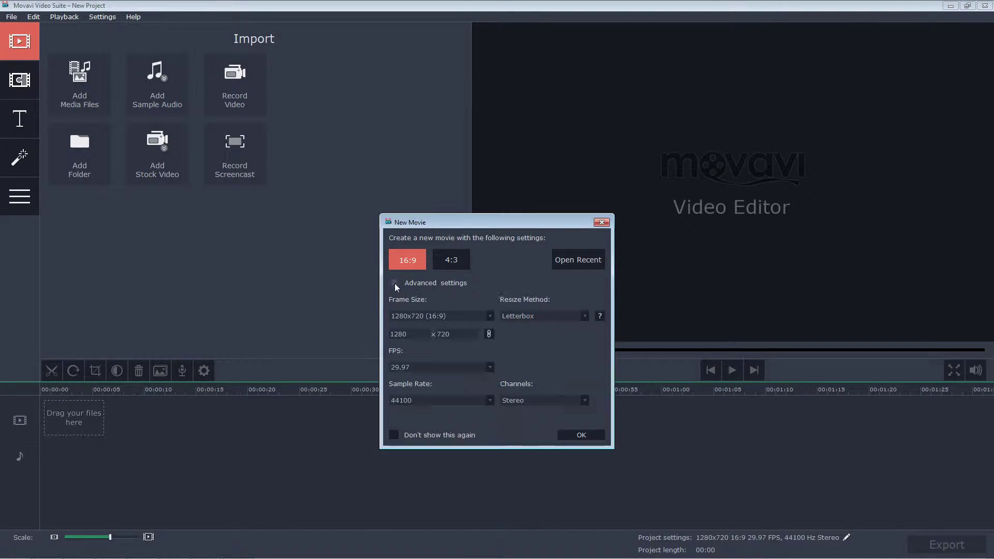
left_click(466, 319)
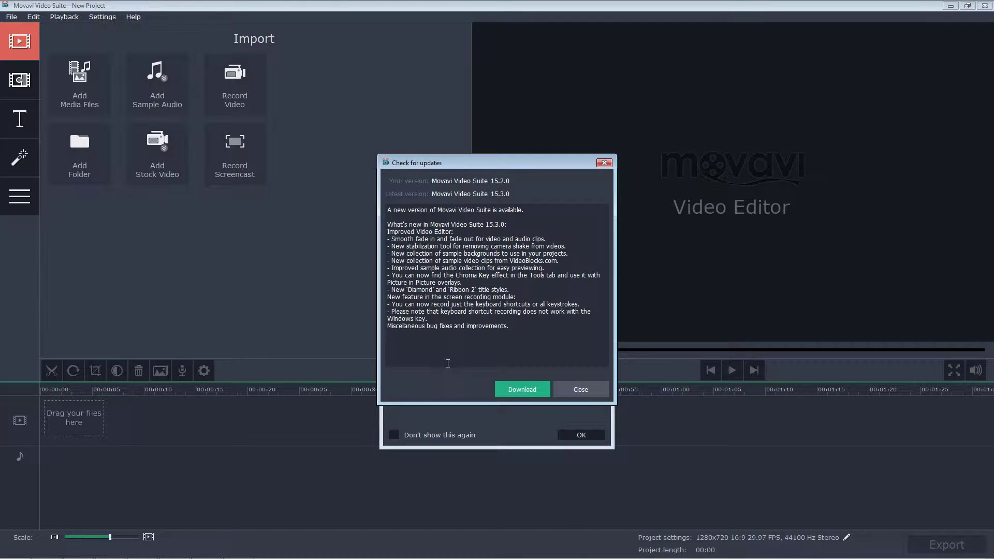
left_click(570, 394)
left_click(489, 316)
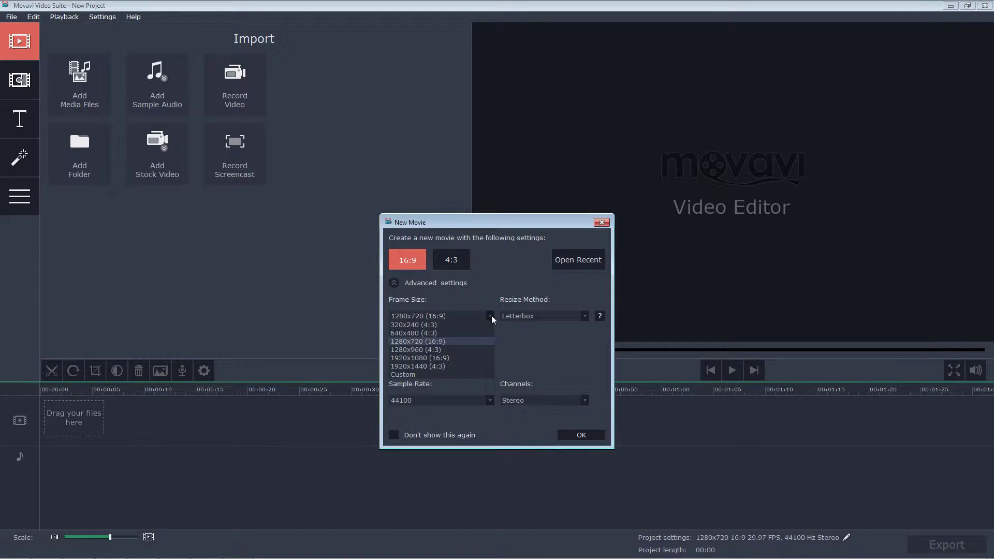
left_click(453, 358)
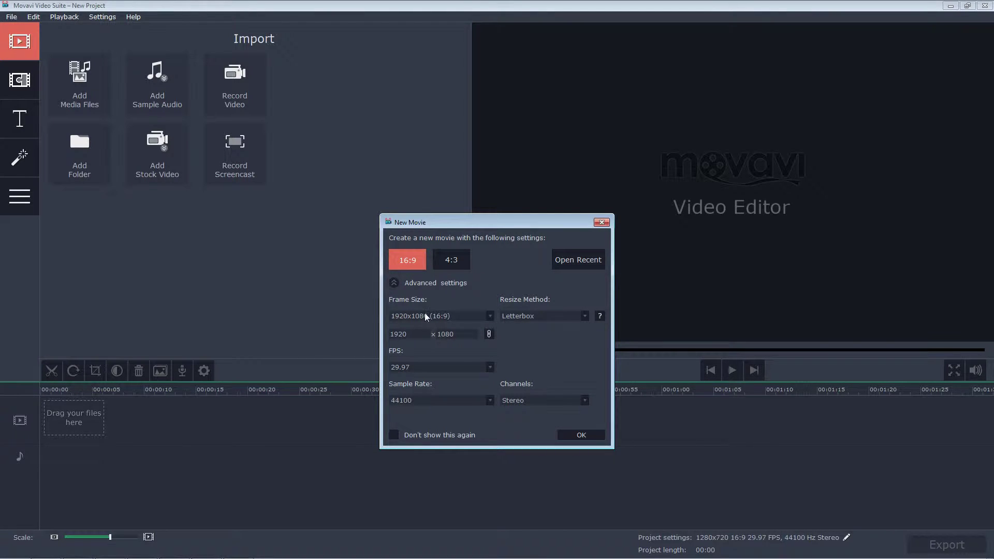
left_click(488, 368)
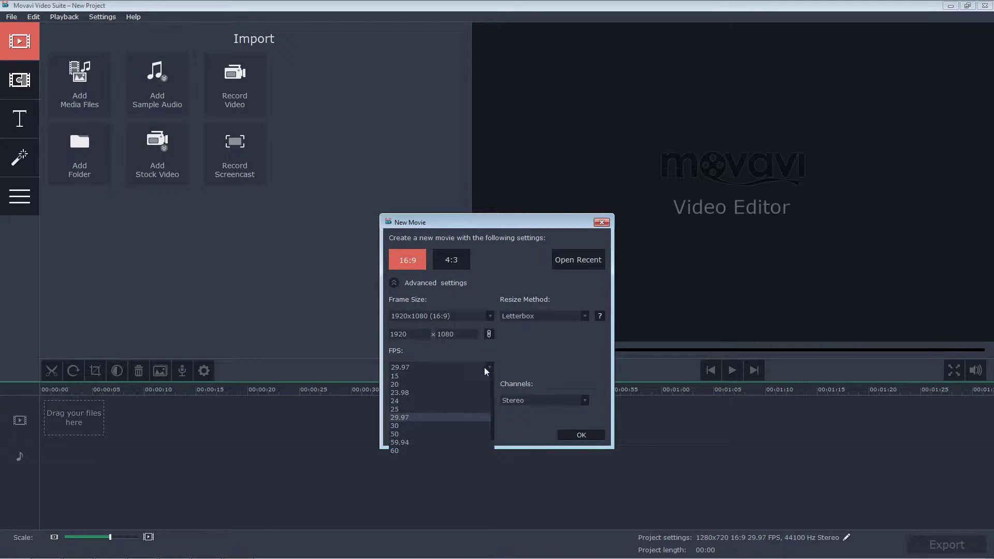
left_click(424, 417)
left_click(488, 335)
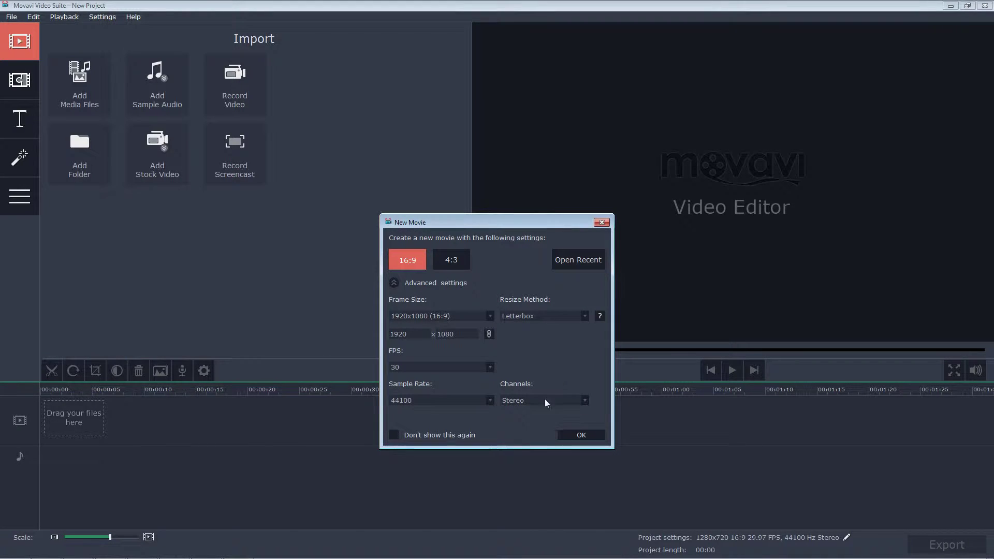
left_click(580, 434)
left_click(692, 181)
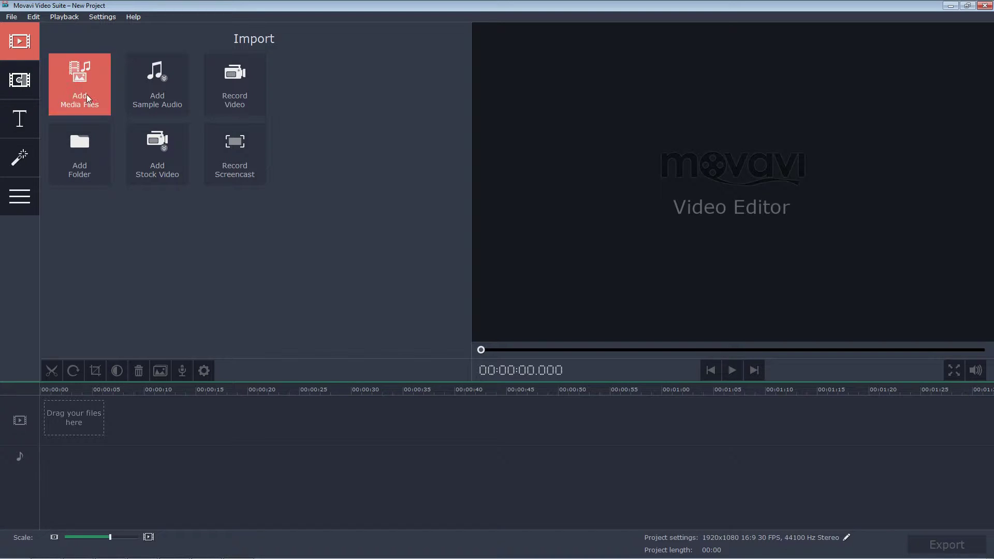
Step: Add Youtube Intro from Videos > Youtube Final Projects to the timeline
left_click(86, 94)
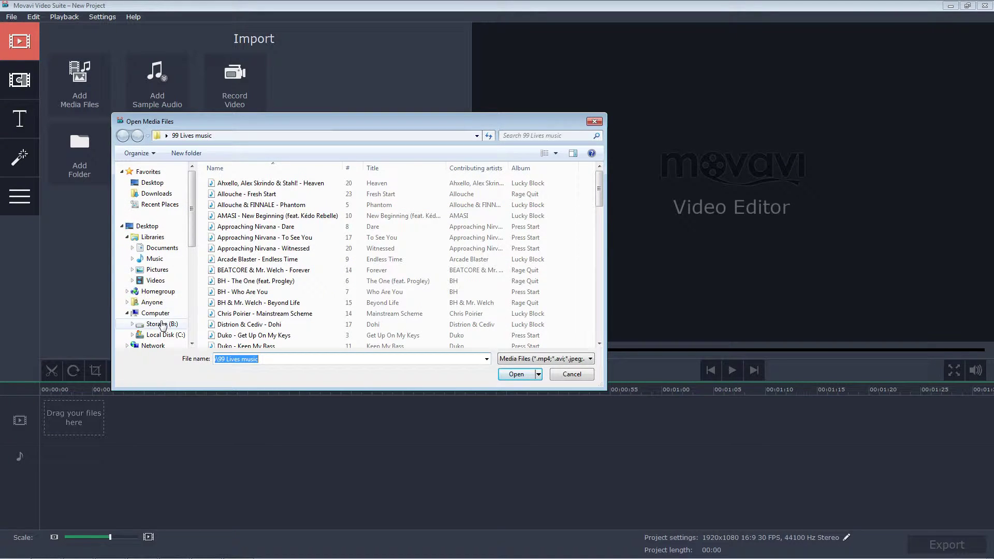
left_click(155, 280)
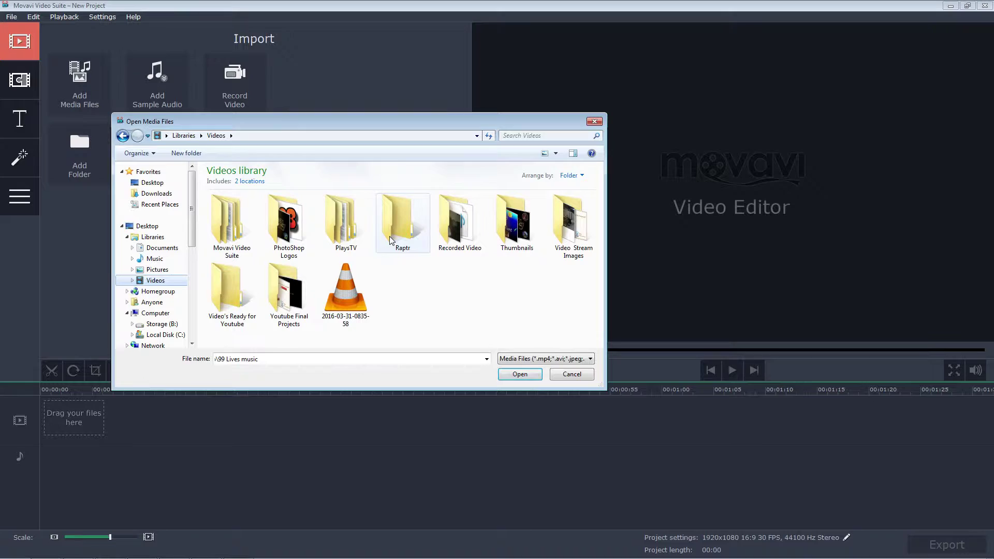
double_click(276, 296)
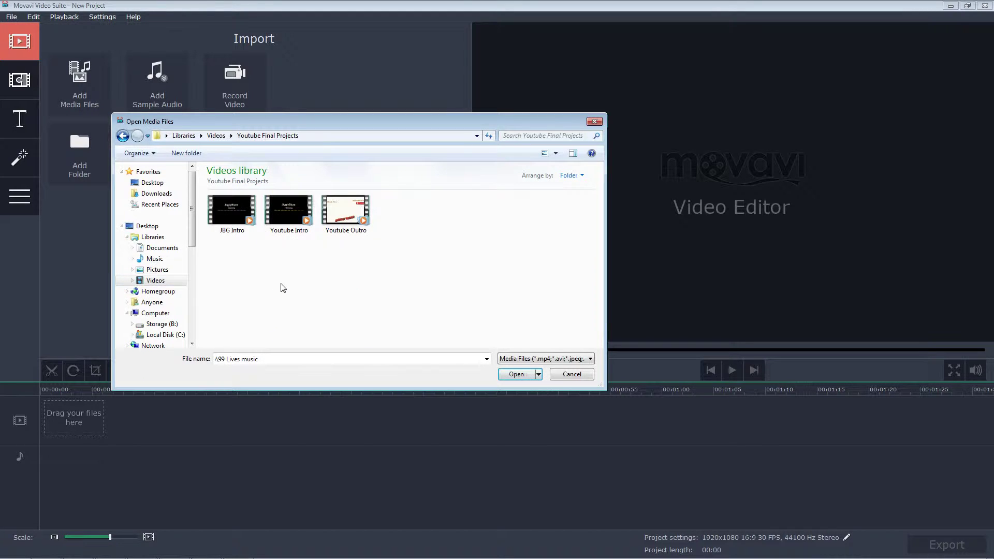
double_click(288, 218)
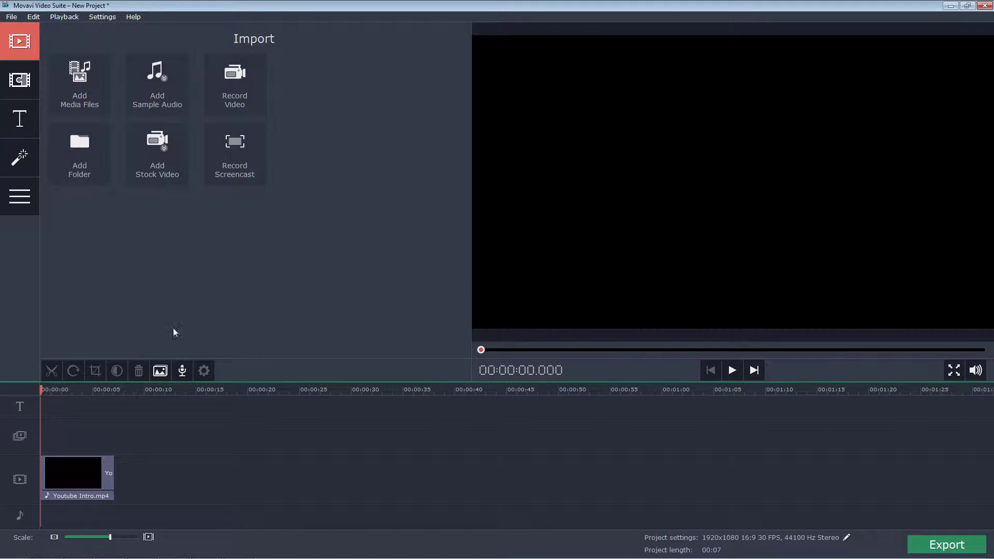
left_click(83, 88)
left_click(156, 280)
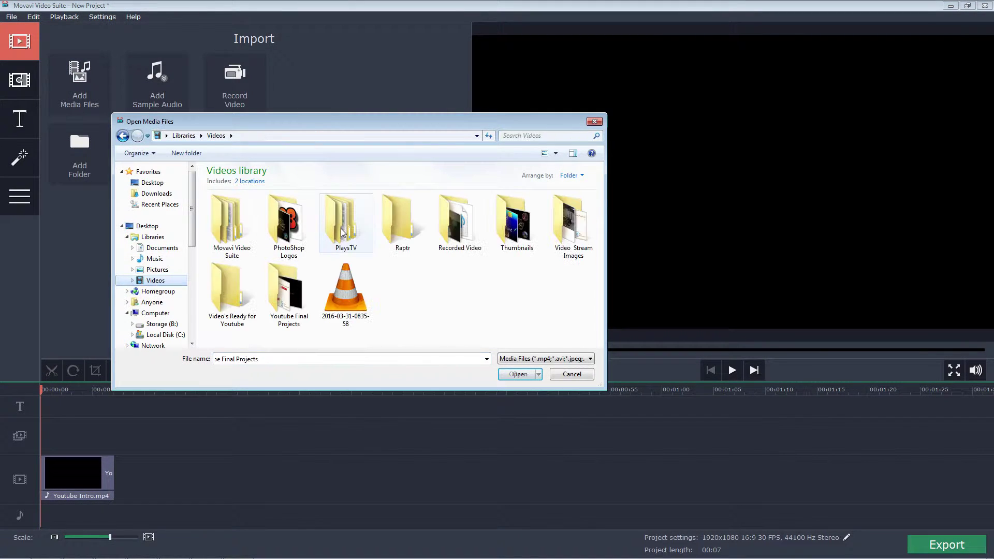
double_click(457, 214)
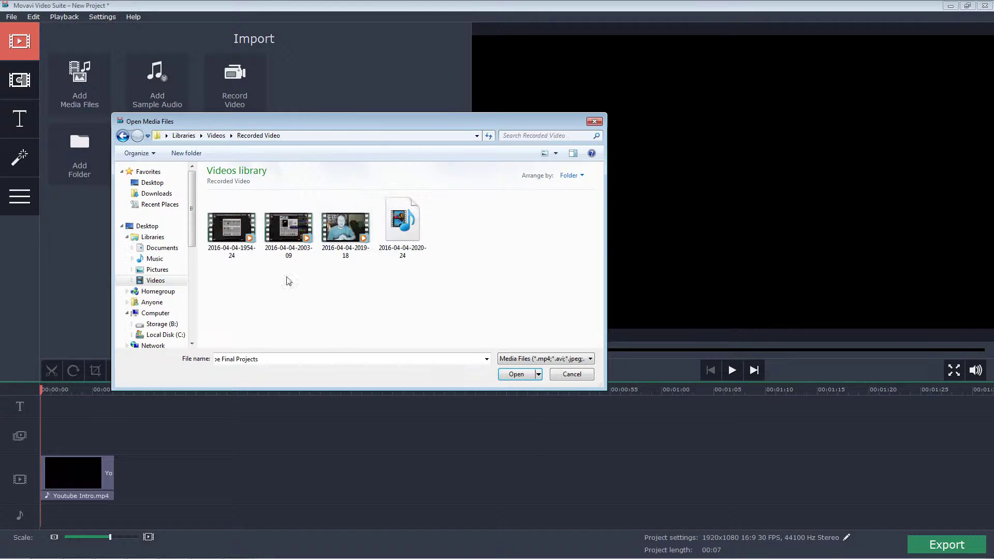
left_click(236, 234)
double_click(240, 229)
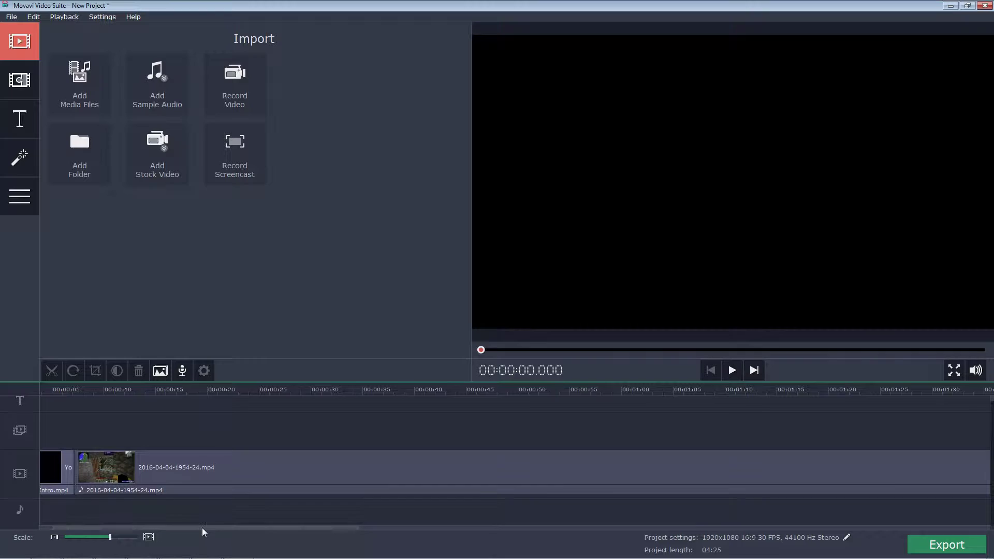
left_click_drag(202, 526, 168, 527)
Step: Add a third clip from Youtube Final Projects to the timeline
left_click(79, 83)
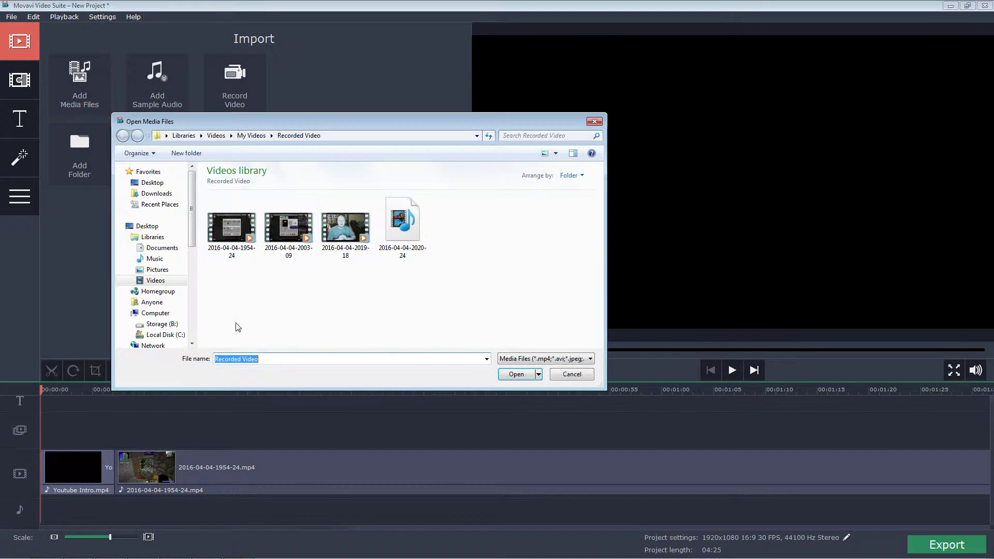
left_click(156, 280)
double_click(289, 295)
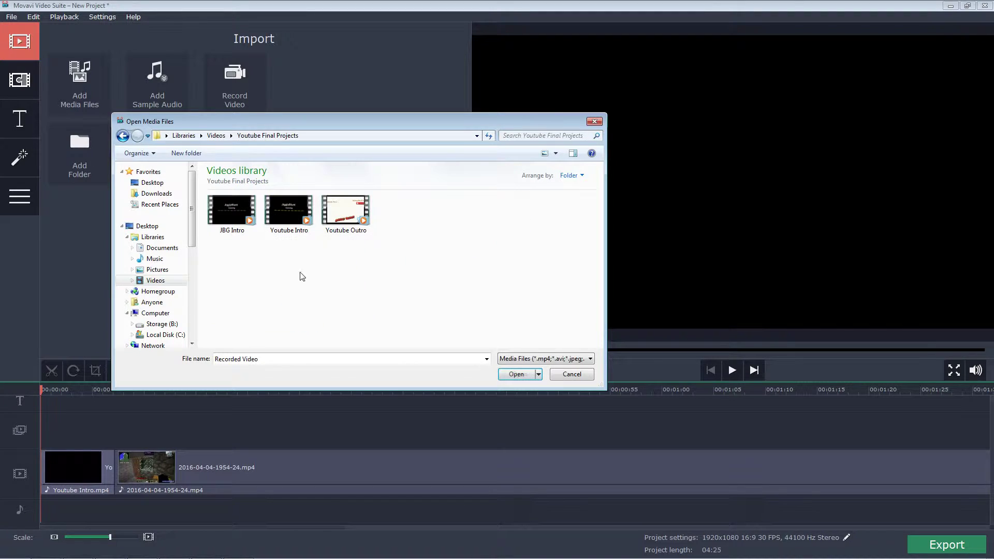
double_click(346, 217)
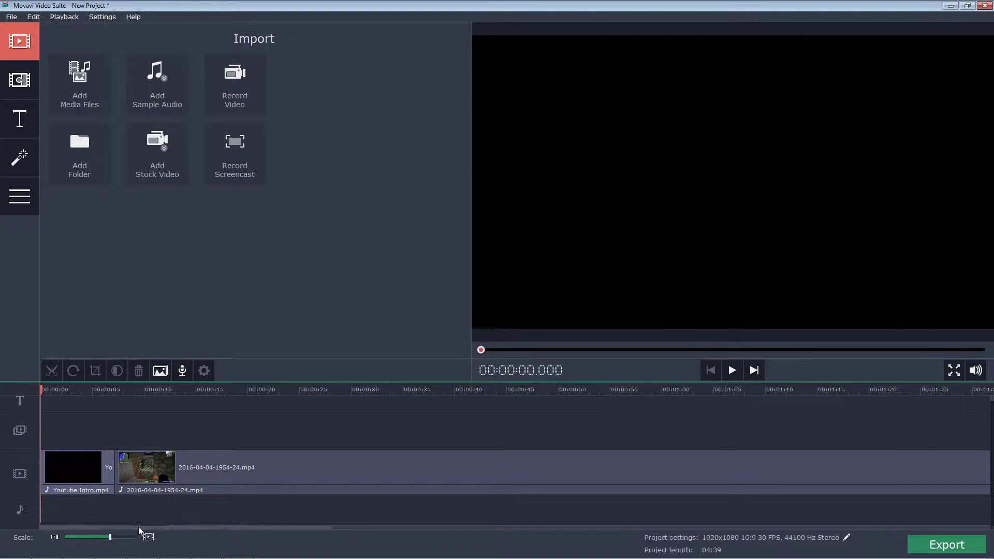
left_click_drag(139, 526, 105, 502)
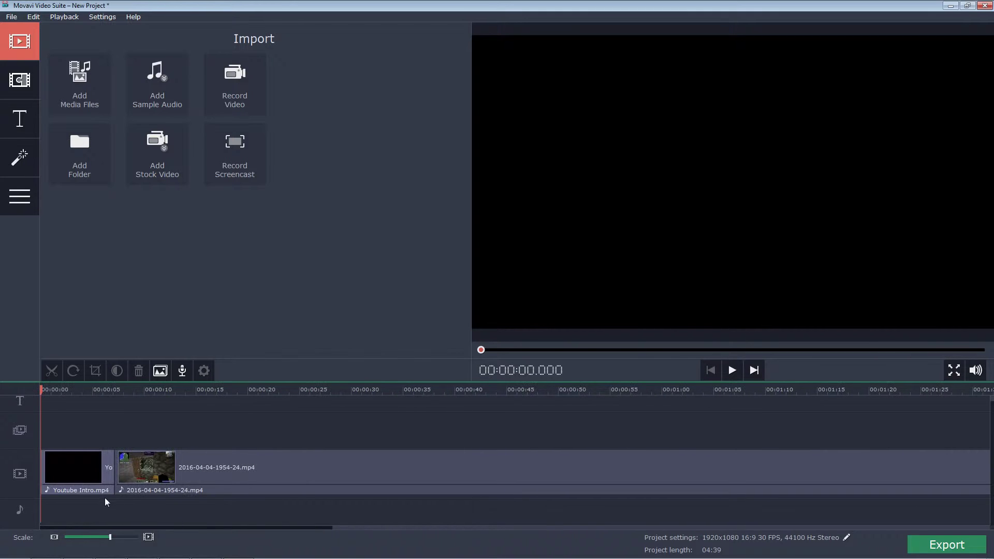
Step: Set random transitions between the clips in the slideshow transition settings
left_click(160, 371)
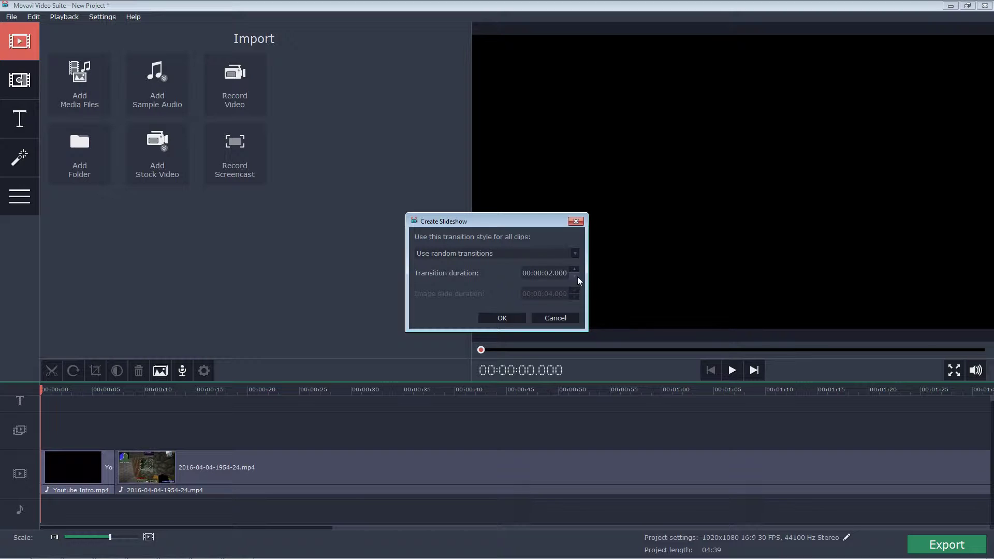
left_click(509, 314)
left_click(23, 88)
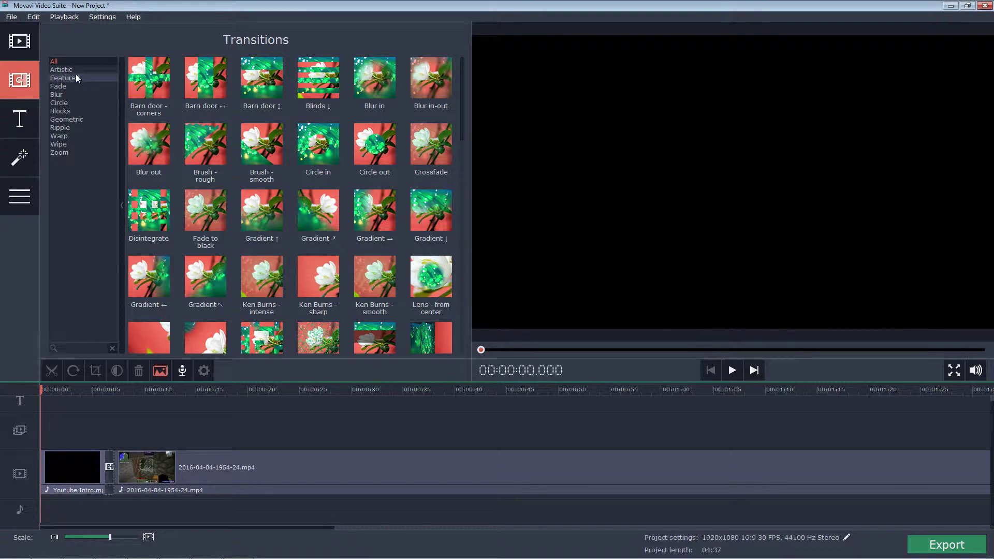
Step: Preview the Barn door, Circle out, Gradient, Ripple - 4 waves ↘ and Scale in transitions
left_click(159, 86)
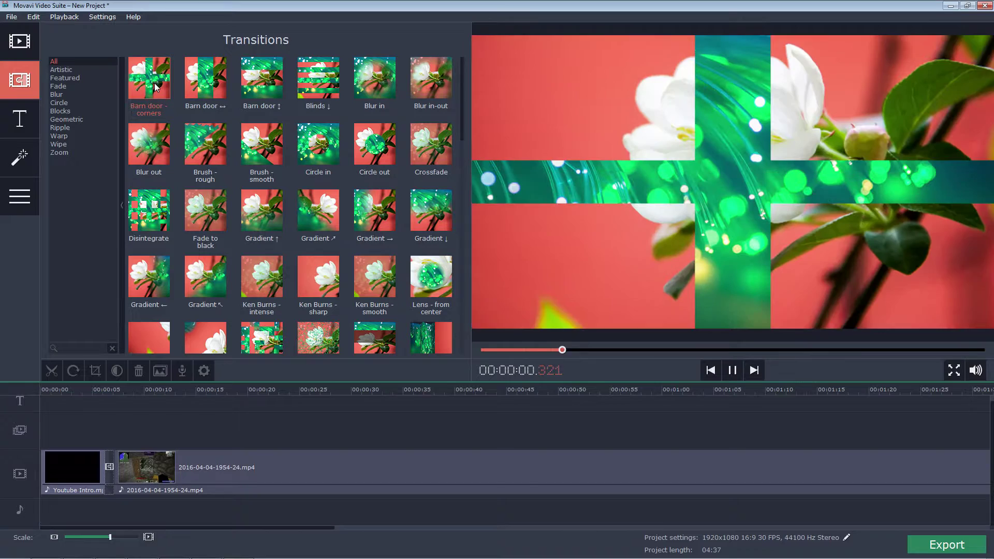
left_click(198, 92)
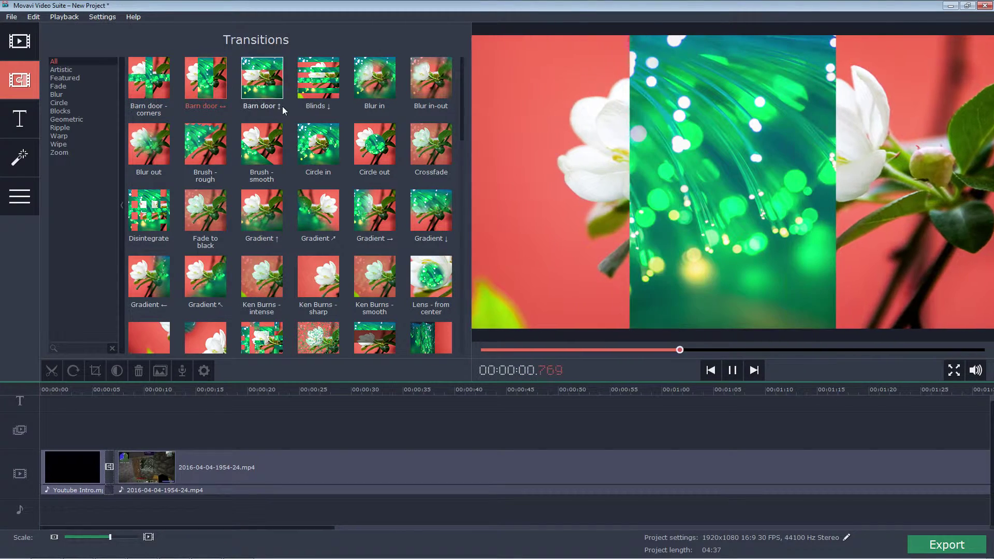
left_click(268, 92)
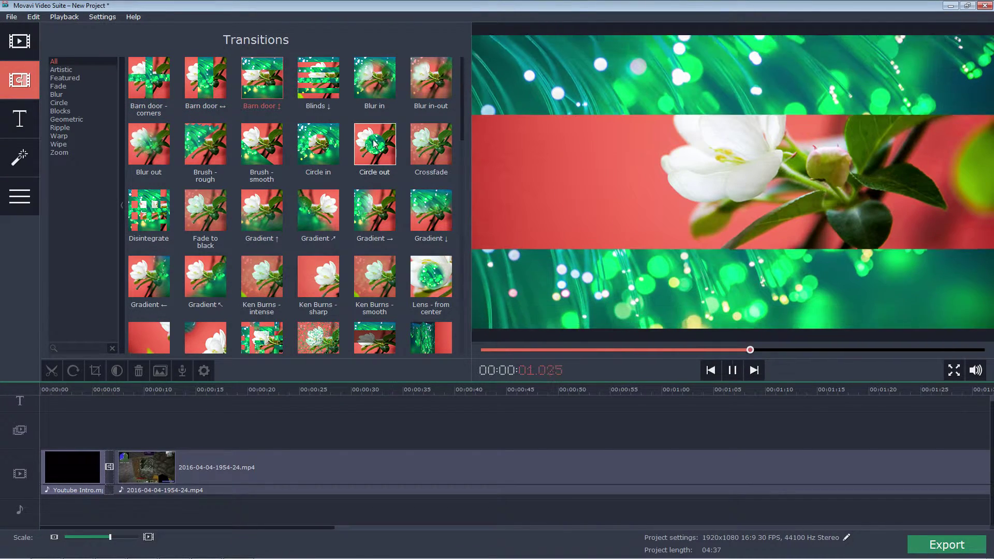
left_click(375, 150)
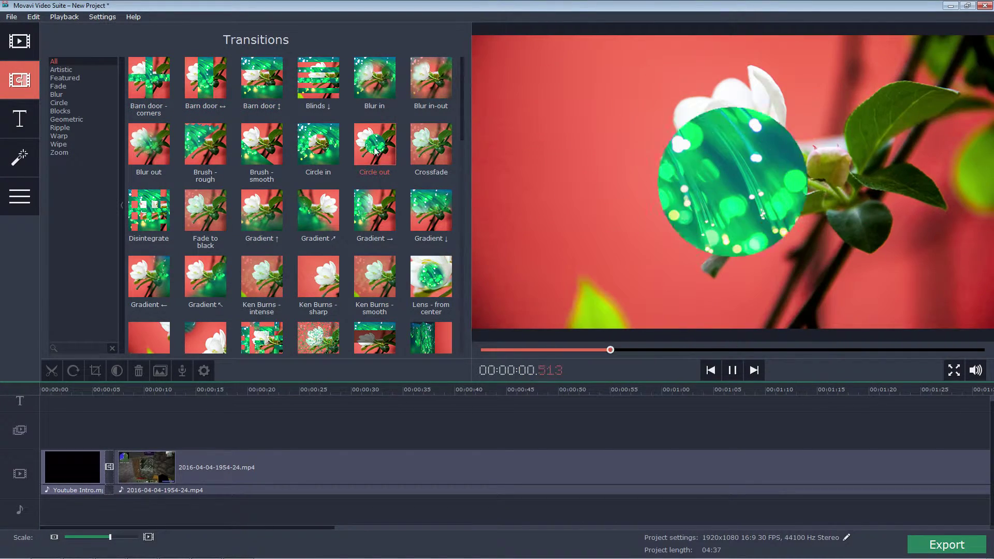
left_click(263, 212)
left_click(313, 221)
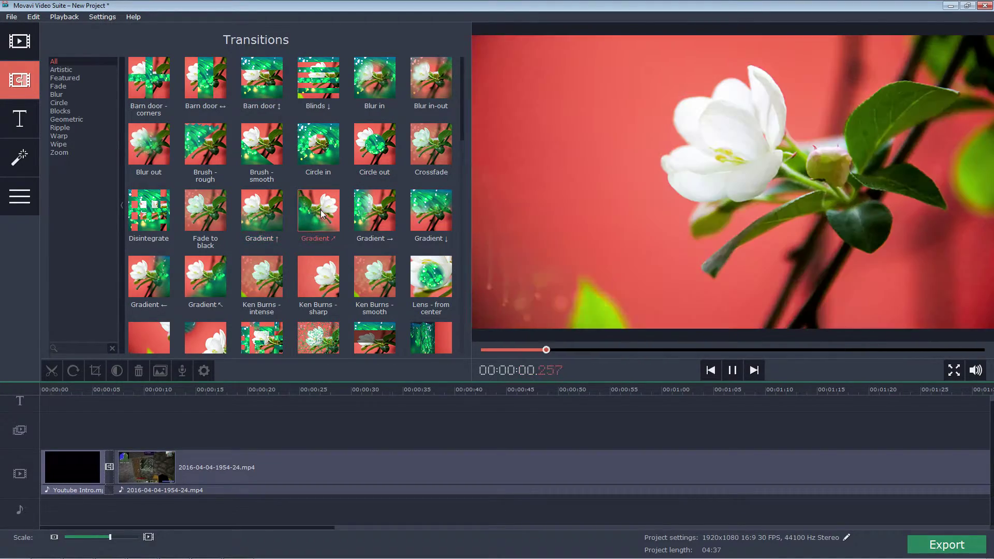
scroll(353, 231, "down", 3)
scroll(353, 230, "down", 4)
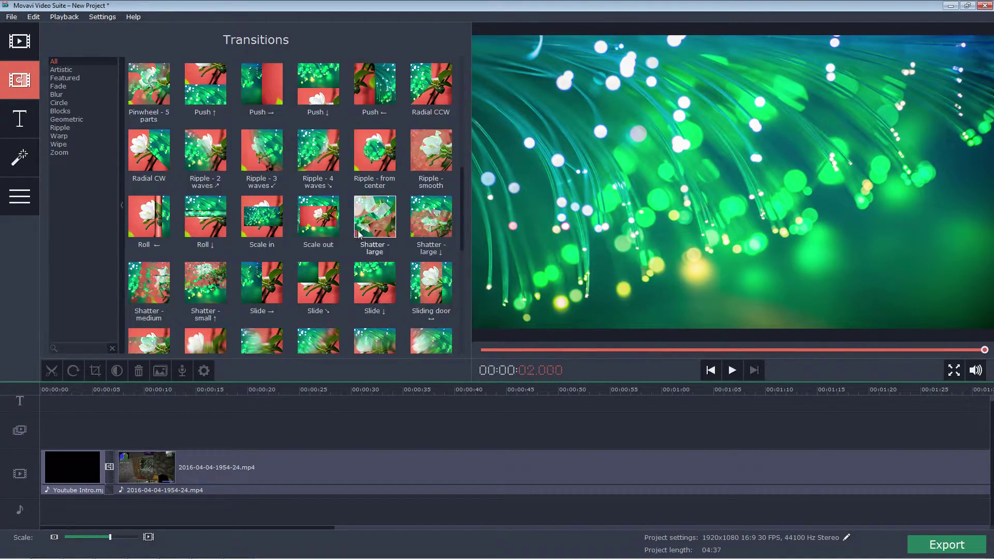
left_click(325, 196)
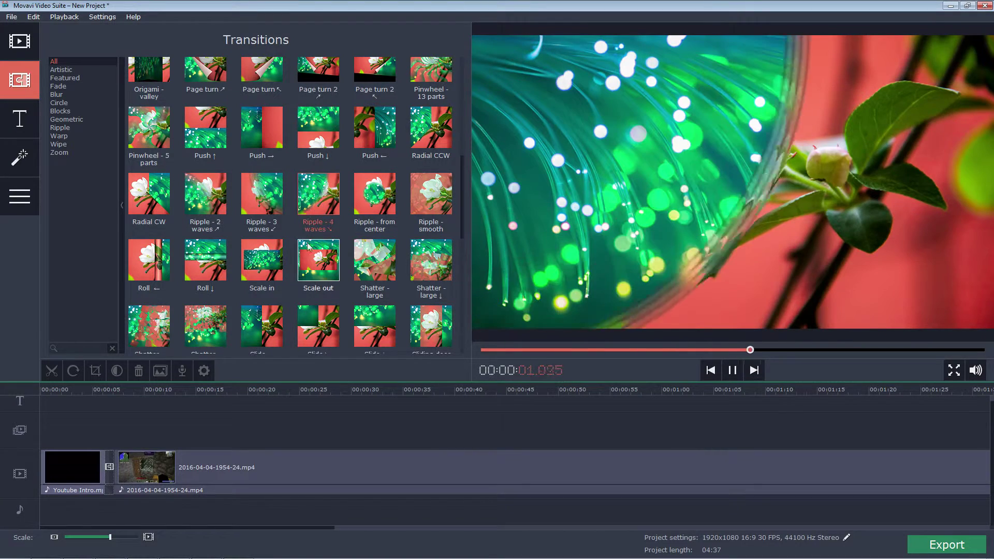
left_click(268, 268)
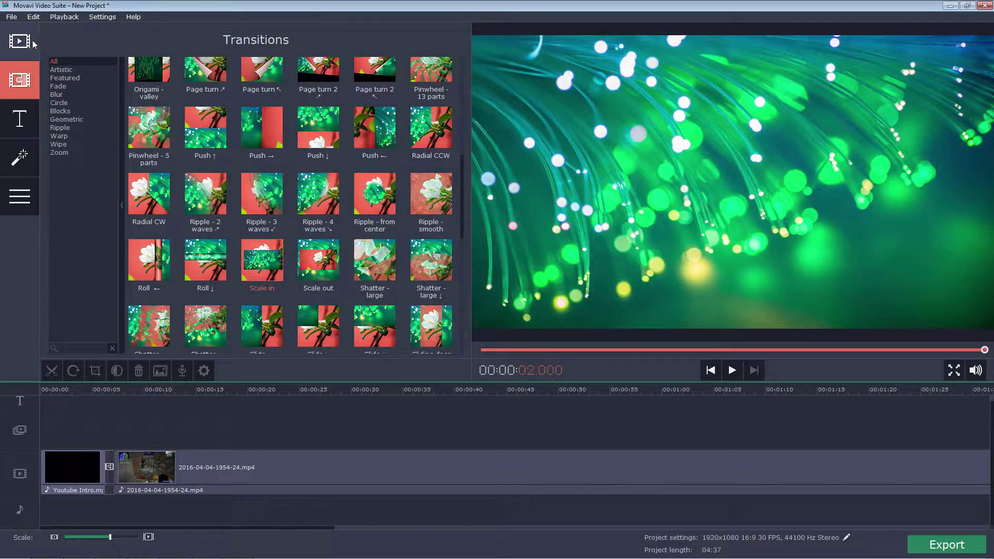
left_click(31, 45)
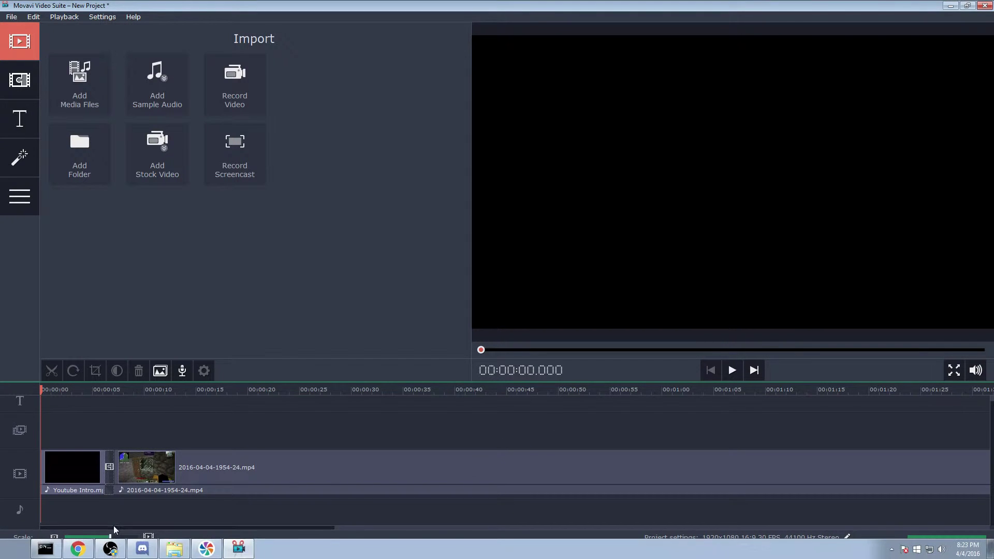
Step: Play the gameplay and the outro, then browse Add Media Files to the Videos library
left_click_drag(117, 528, 729, 514)
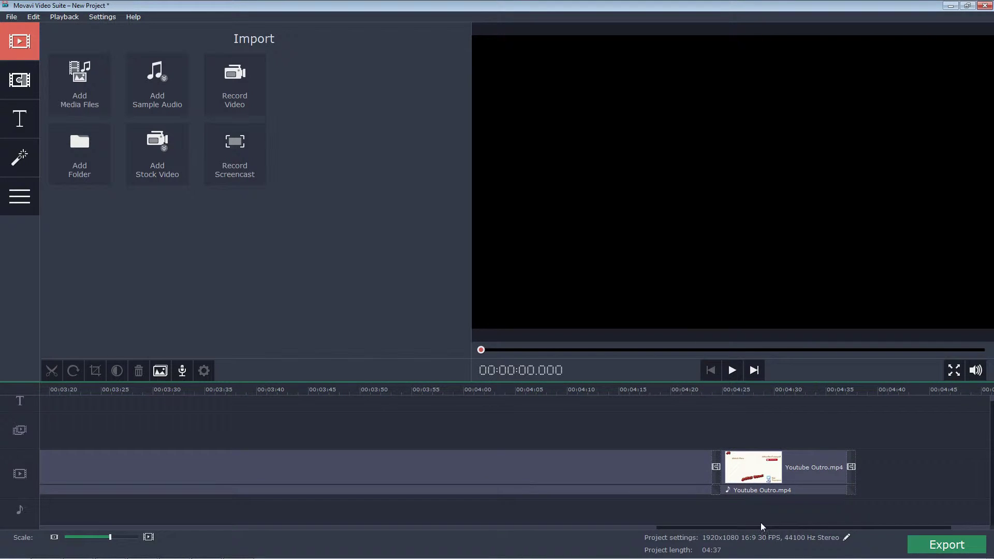
left_click_drag(749, 524, 120, 523)
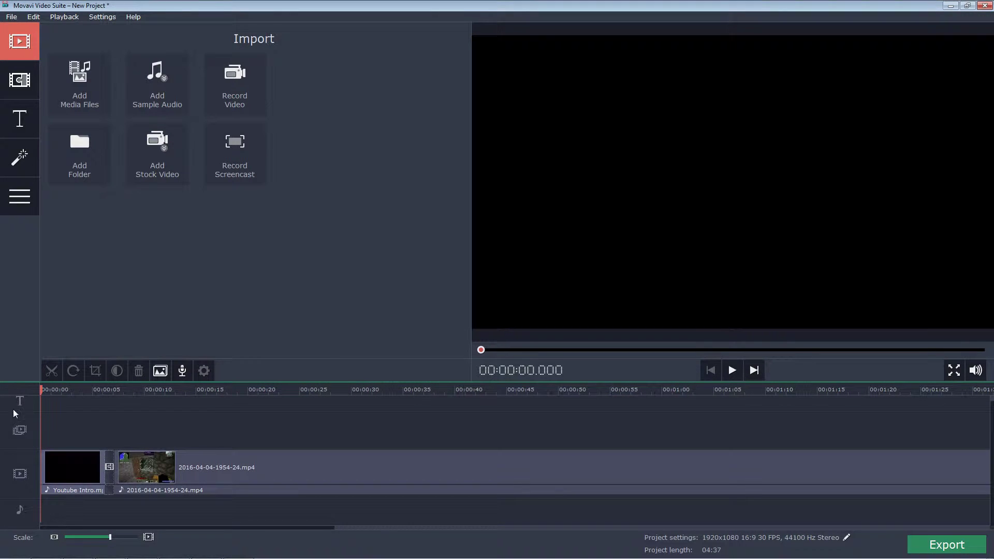
left_click(732, 370)
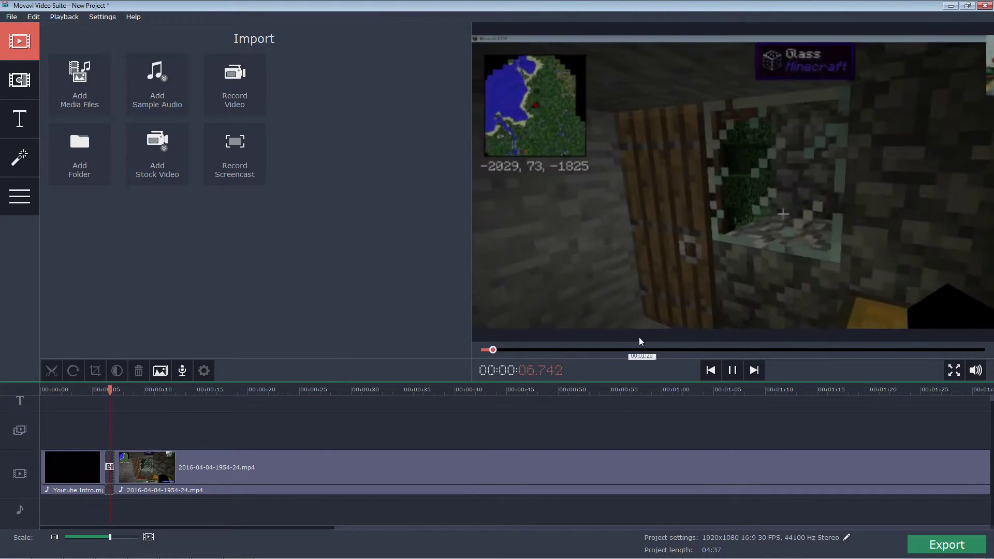
left_click(733, 371)
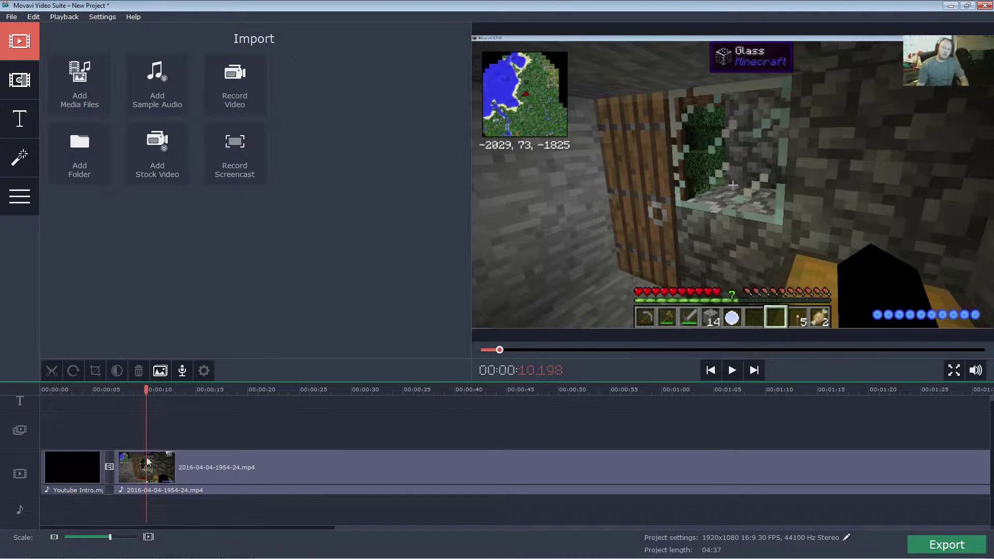
left_click_drag(147, 391, 585, 440)
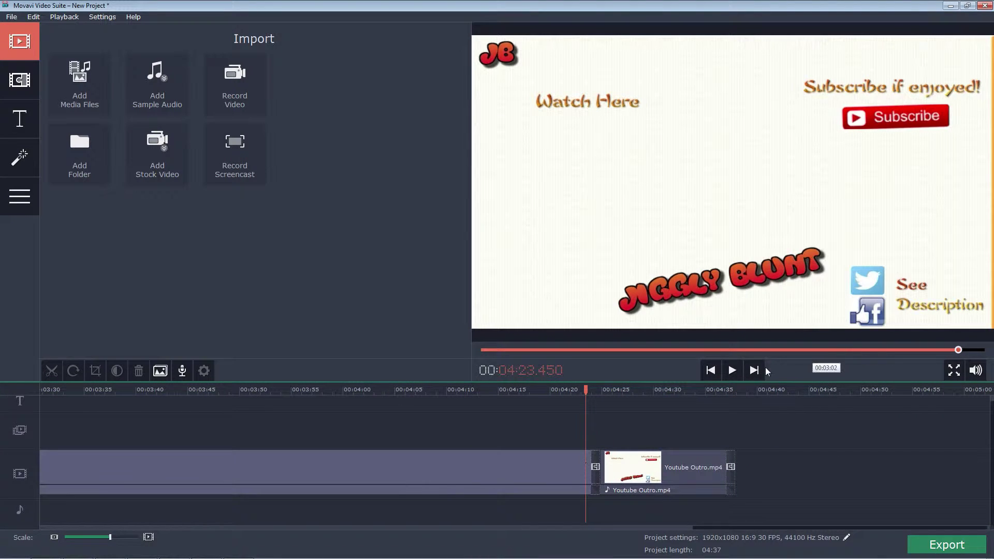
left_click(731, 370)
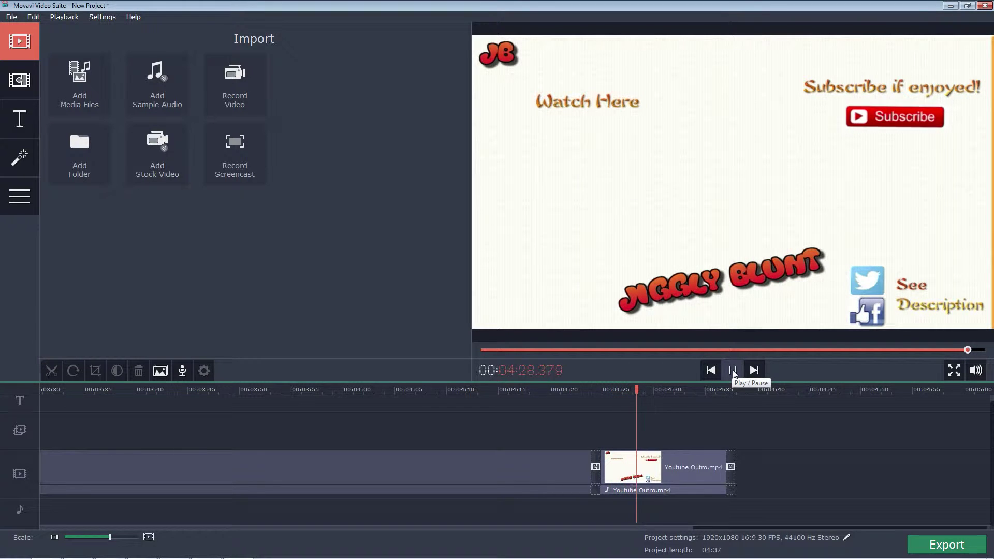
left_click(733, 371)
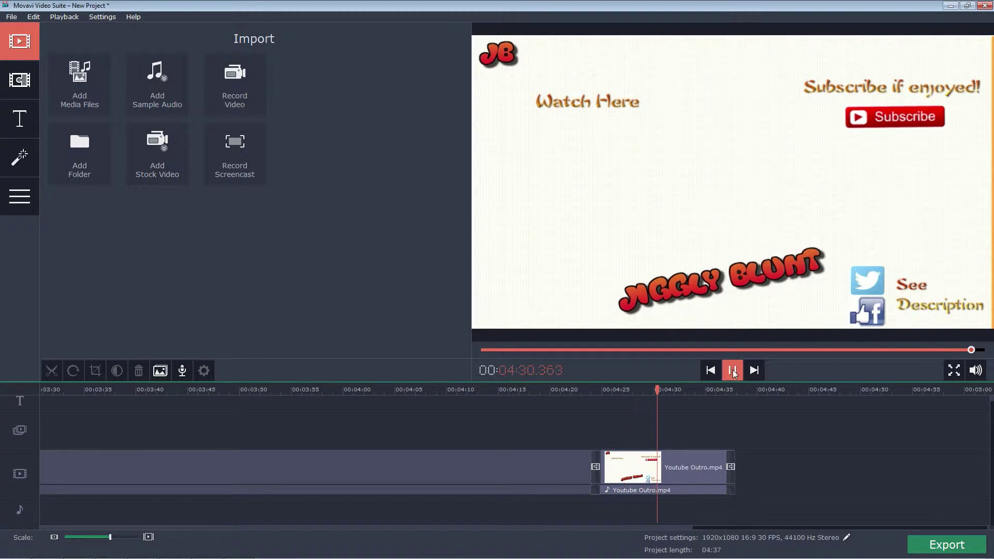
left_click(88, 86)
left_click(150, 280)
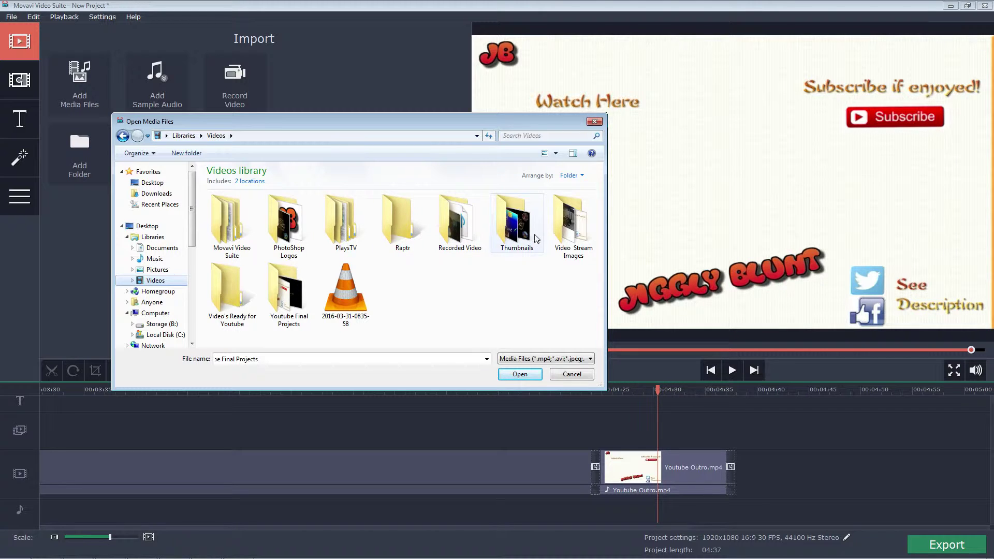
Step: Add Crundee Craft Ep 1 from Storage (B:) > Youtube Videos after Youtube Outro
left_click(162, 324)
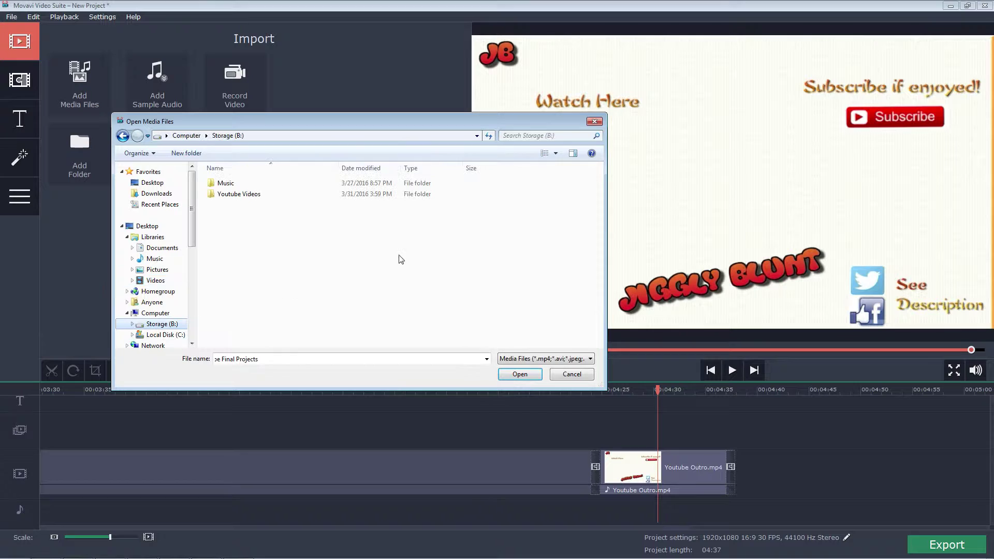
left_click(256, 196)
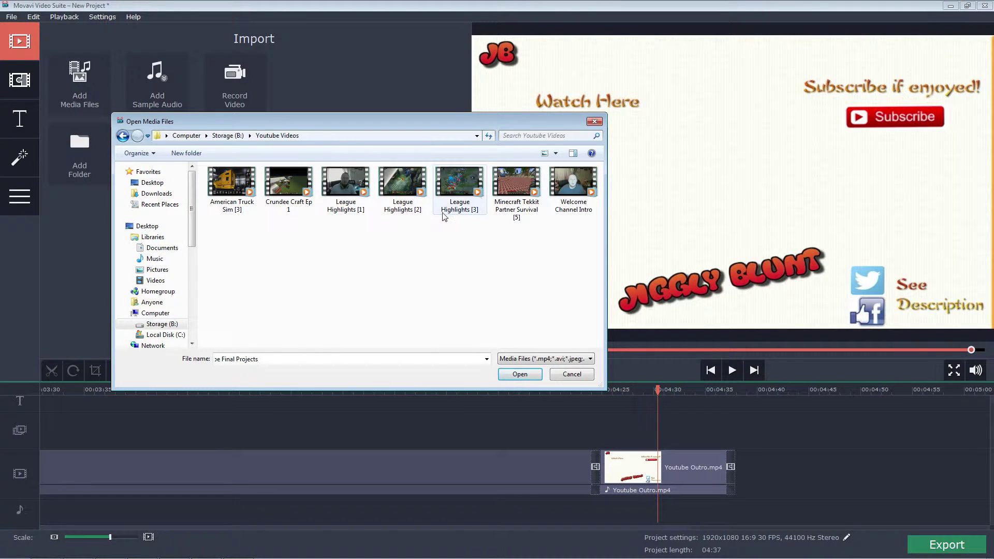
double_click(291, 197)
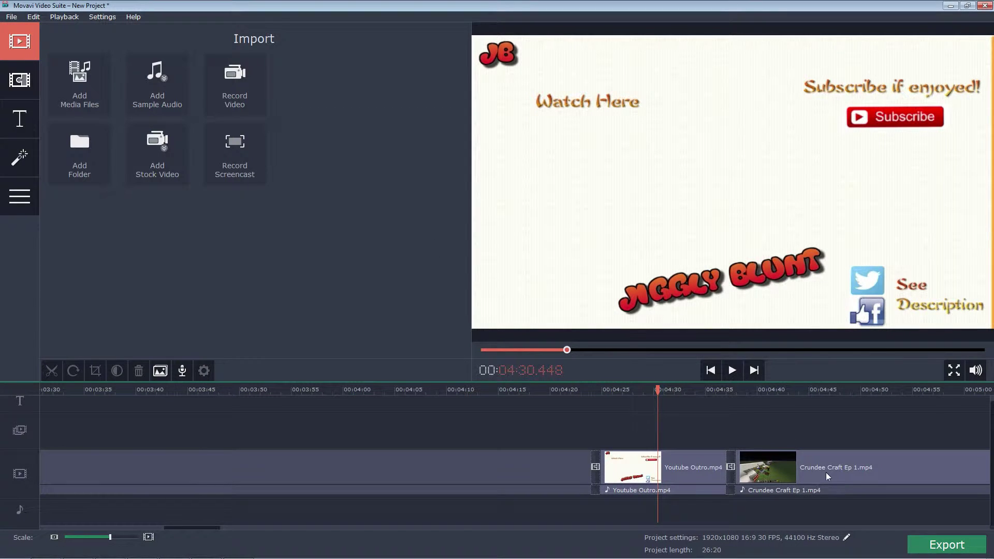
Step: Move Crundee Craft Ep 1 onto the overlay track above the outro and delete its audio
left_click_drag(827, 470, 688, 425)
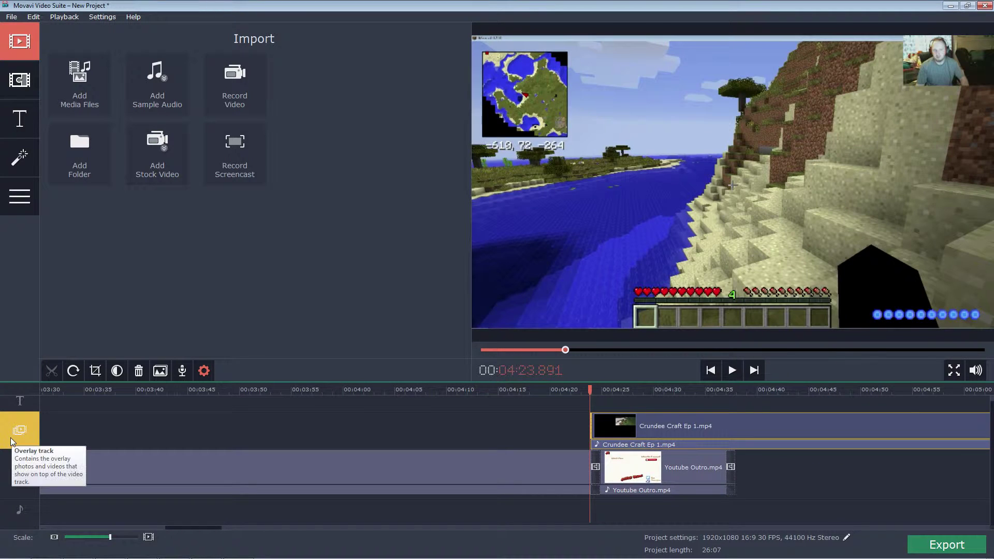
left_click(657, 445)
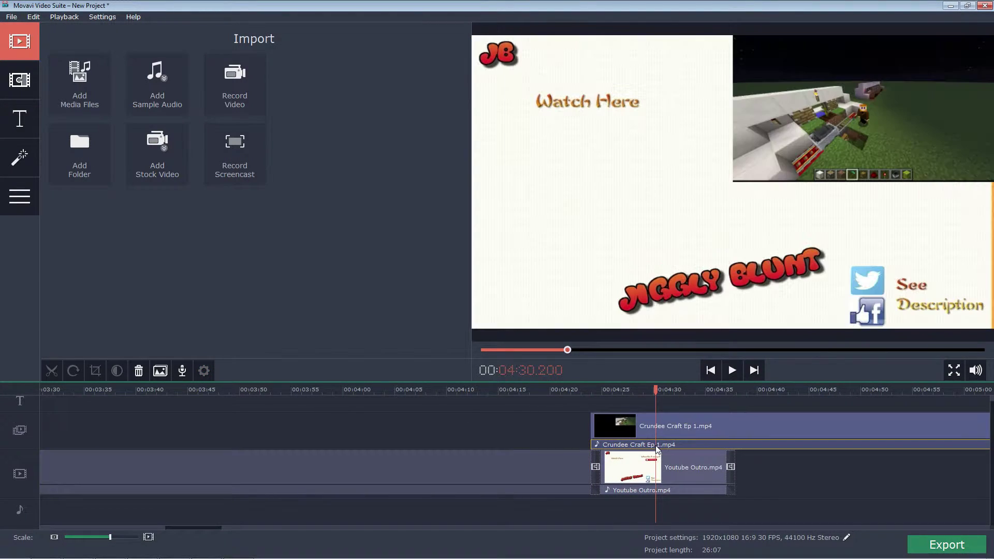
left_click(137, 372)
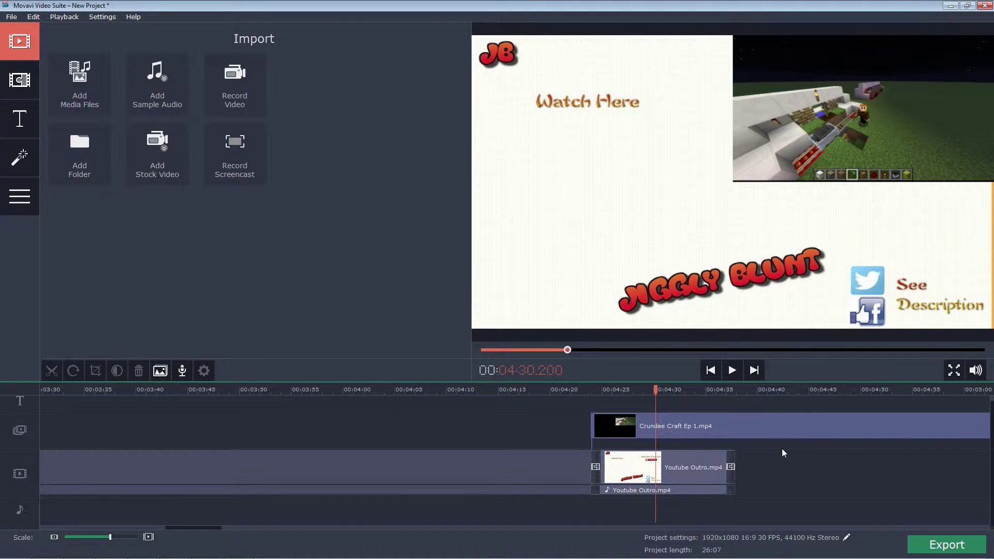
key("ctrl+z")
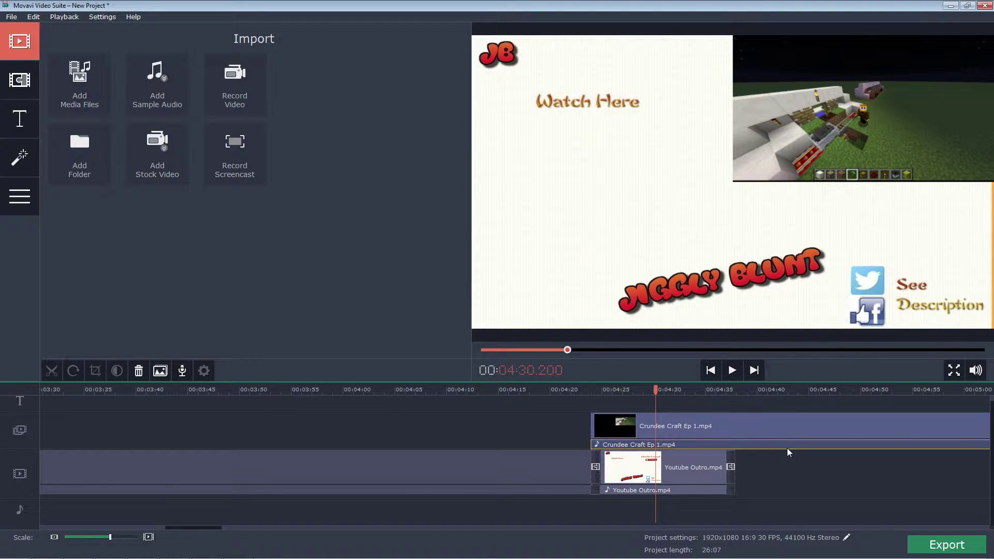
left_click(791, 445)
left_click(753, 445)
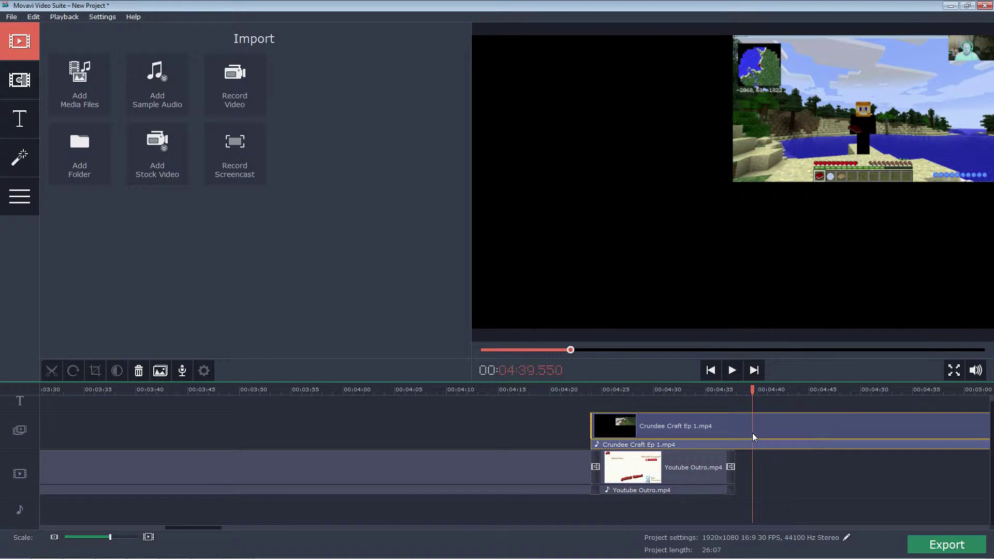
left_click(757, 444)
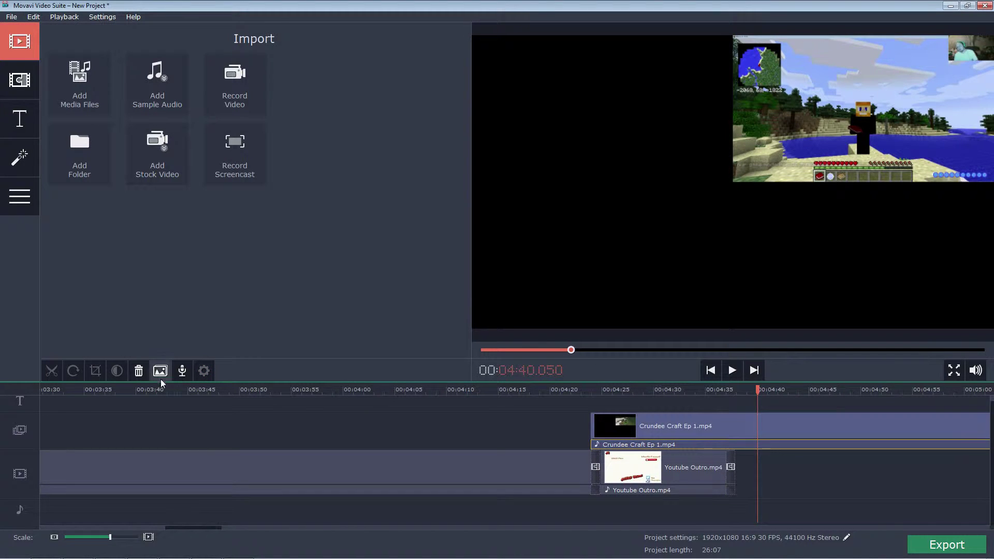
left_click(137, 370)
left_click(727, 426)
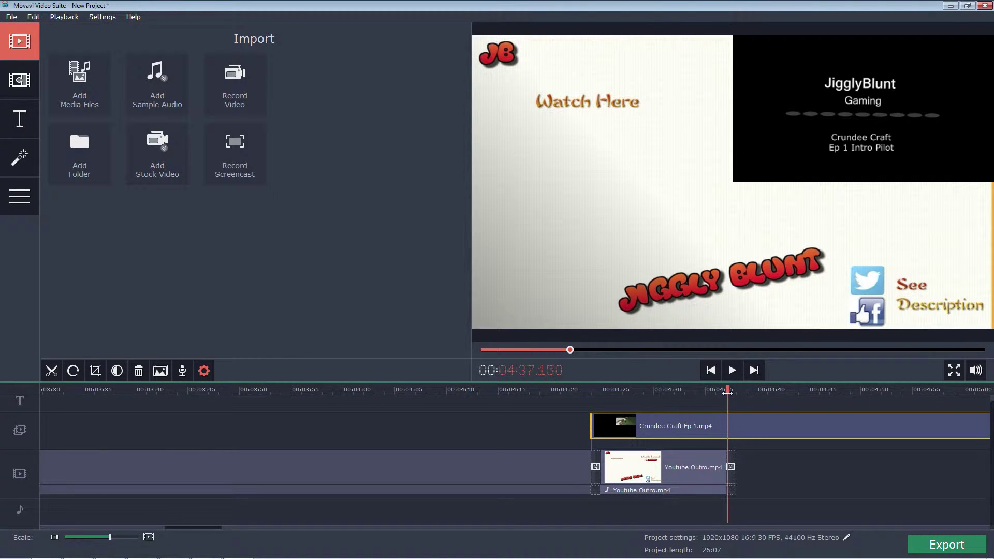
Step: Split the Crundee Craft overlay and delete the extra lower piece
left_click_drag(727, 393, 736, 396)
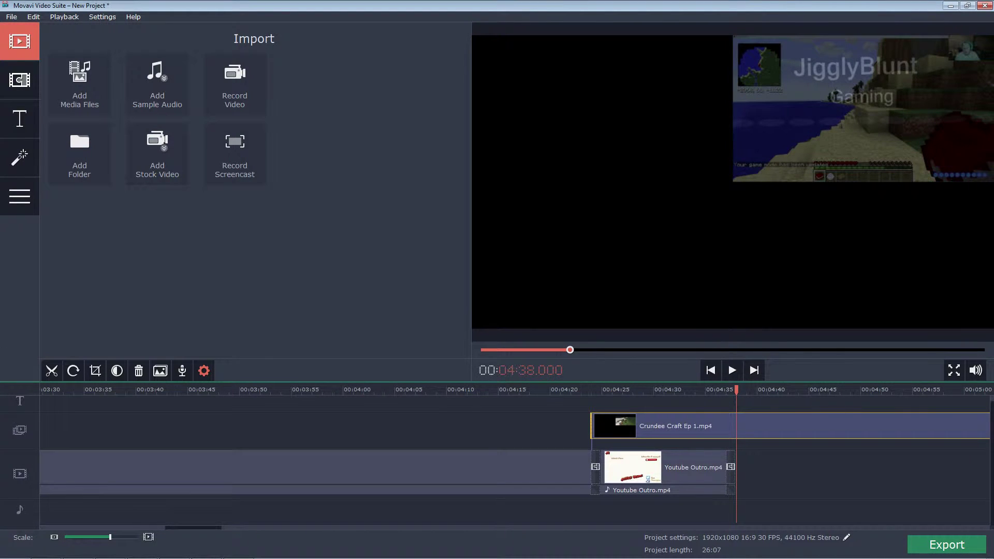
left_click(50, 374)
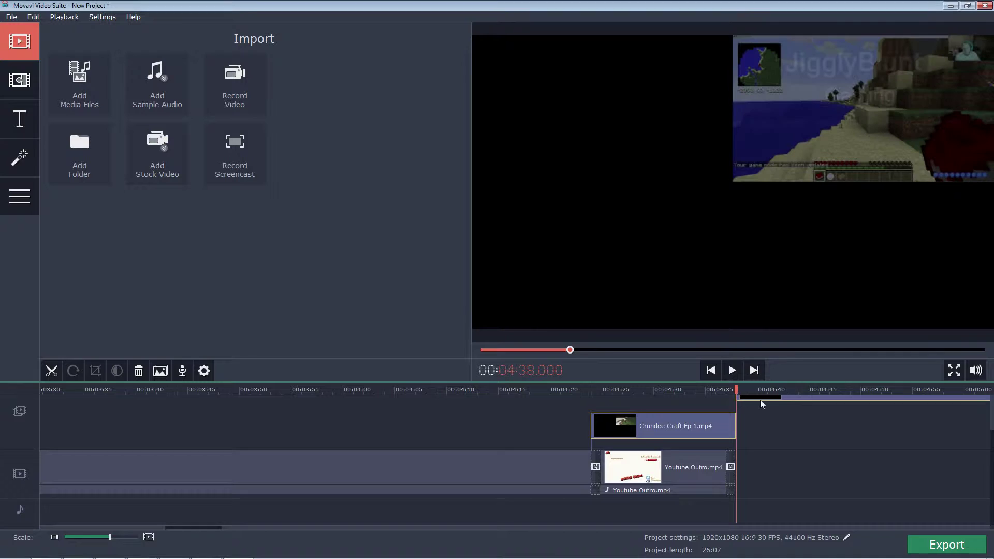
left_click(701, 432)
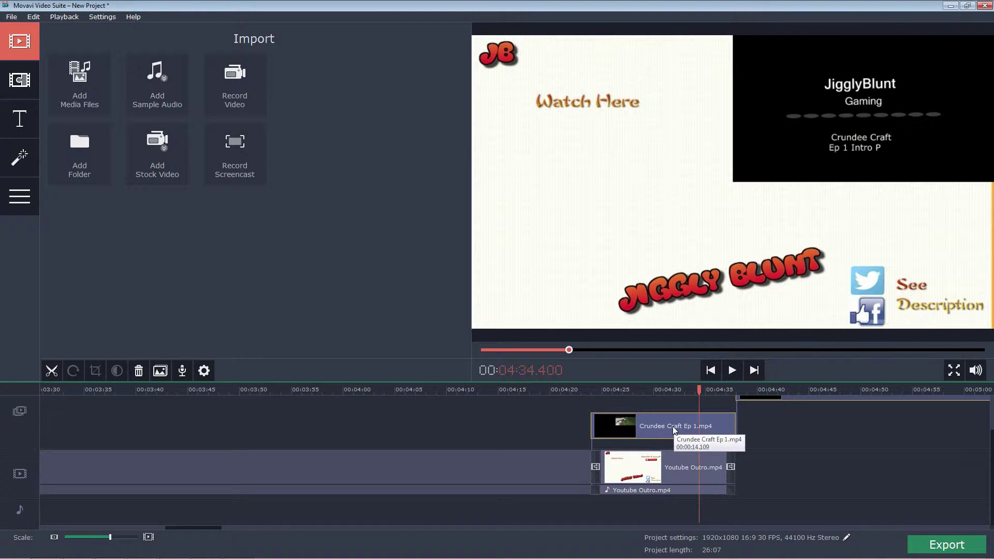
key("Delete")
key("ctrl+z")
scroll(687, 462, "up", 2)
left_click(632, 460)
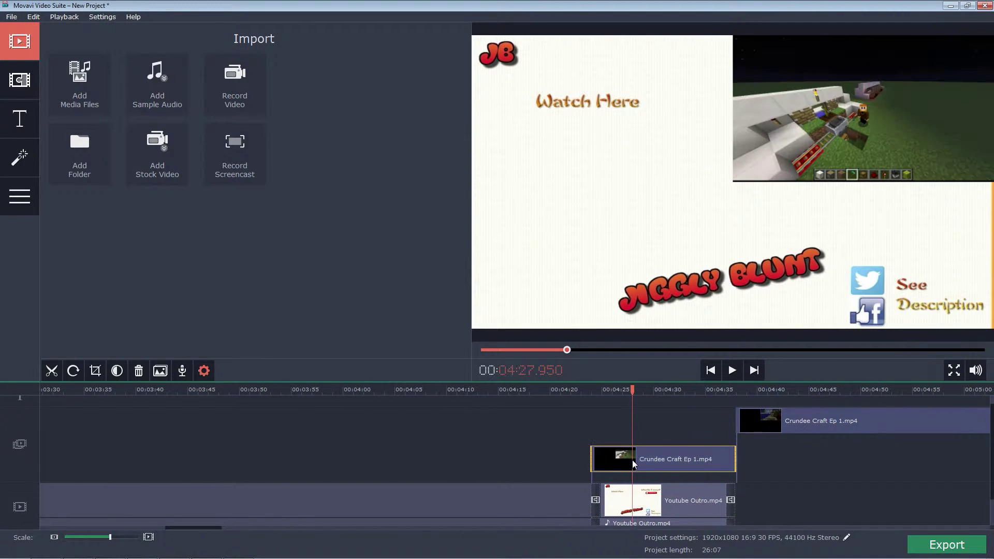
key("Delete")
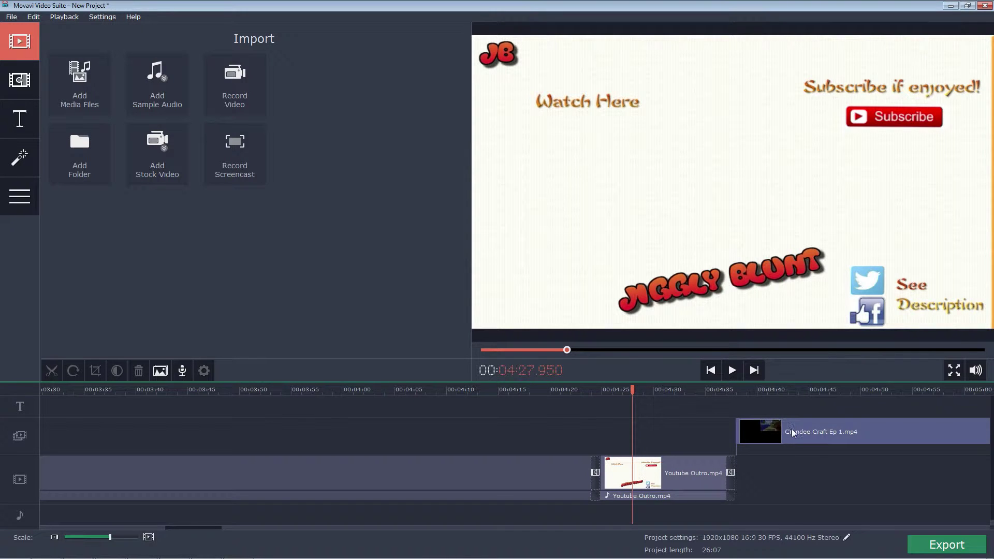
Step: Align the Crundee Craft overlay with the outro start and trim it at 04:36.950
left_click_drag(791, 429, 654, 424)
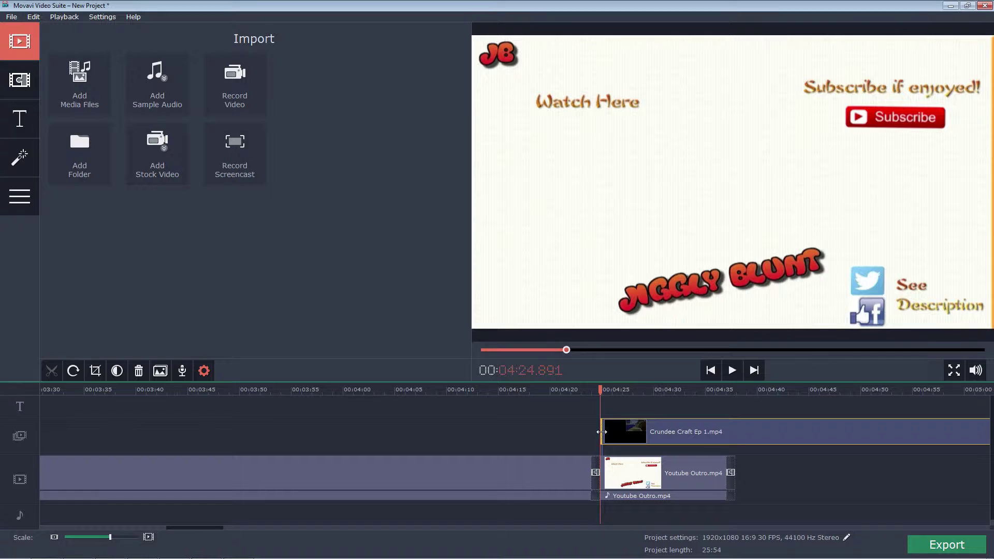
left_click(725, 436)
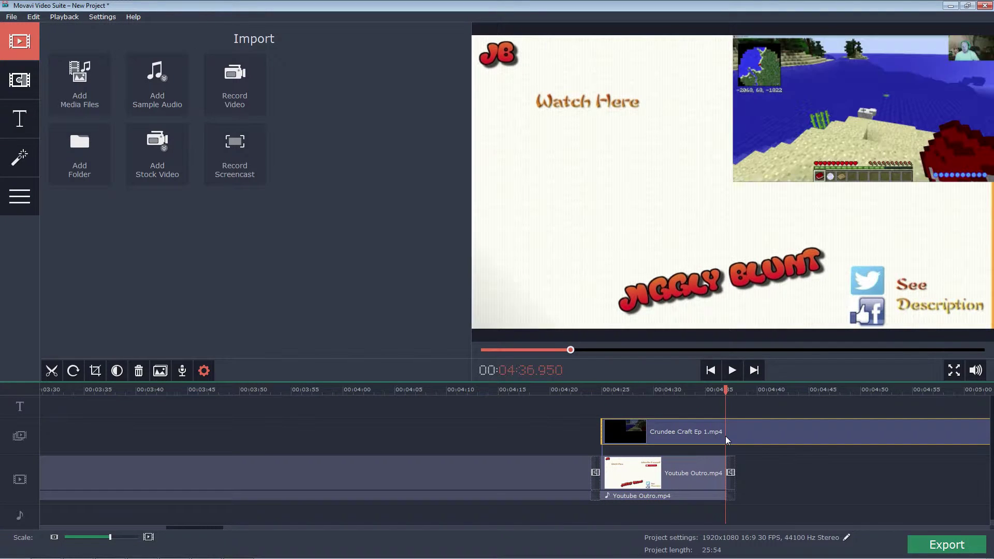
left_click(47, 371)
left_click(810, 435)
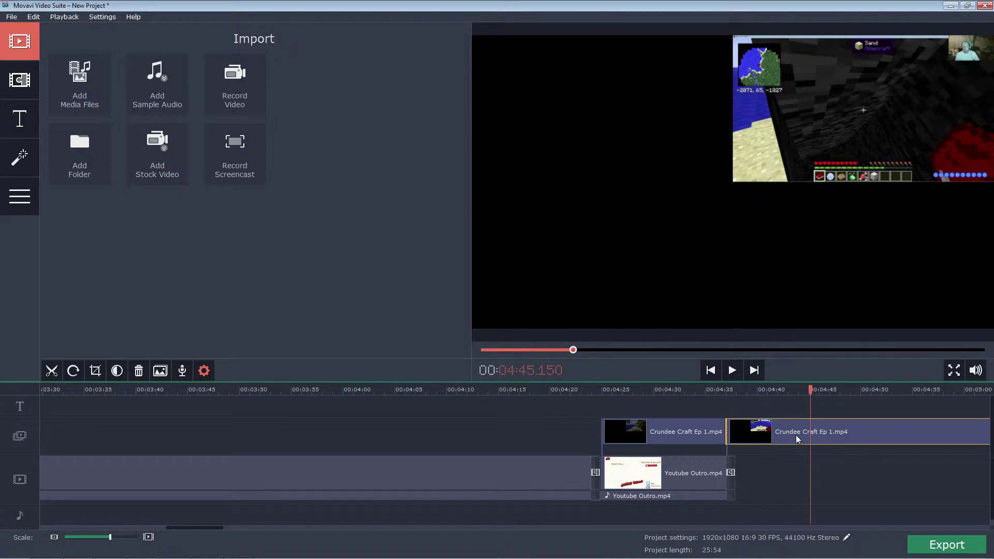
left_click(138, 371)
left_click(715, 442)
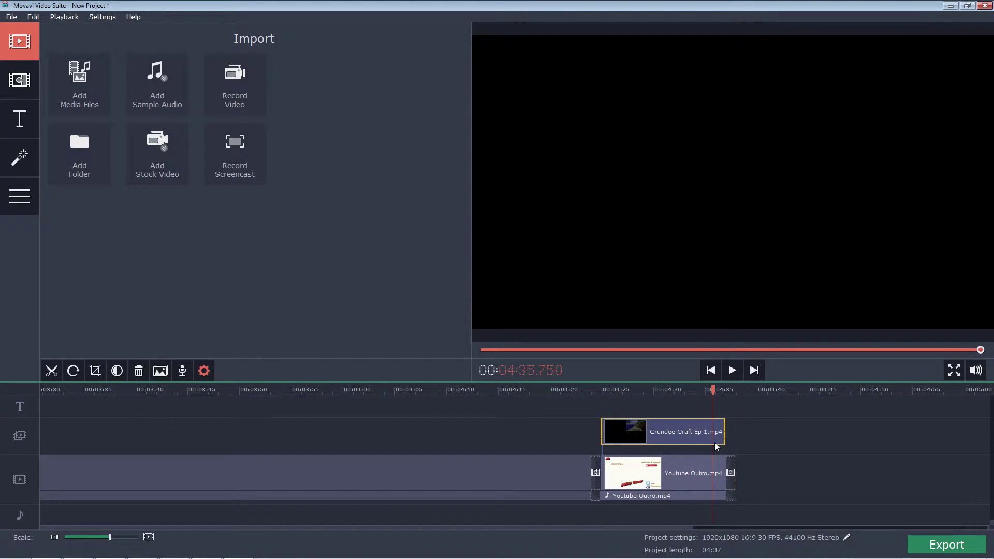
left_click(727, 439)
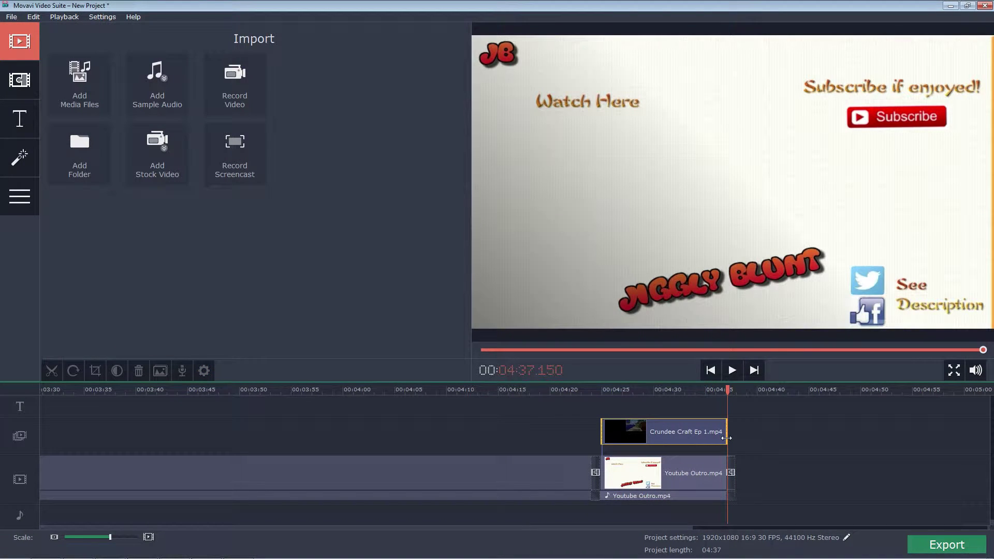
left_click_drag(727, 439, 725, 439)
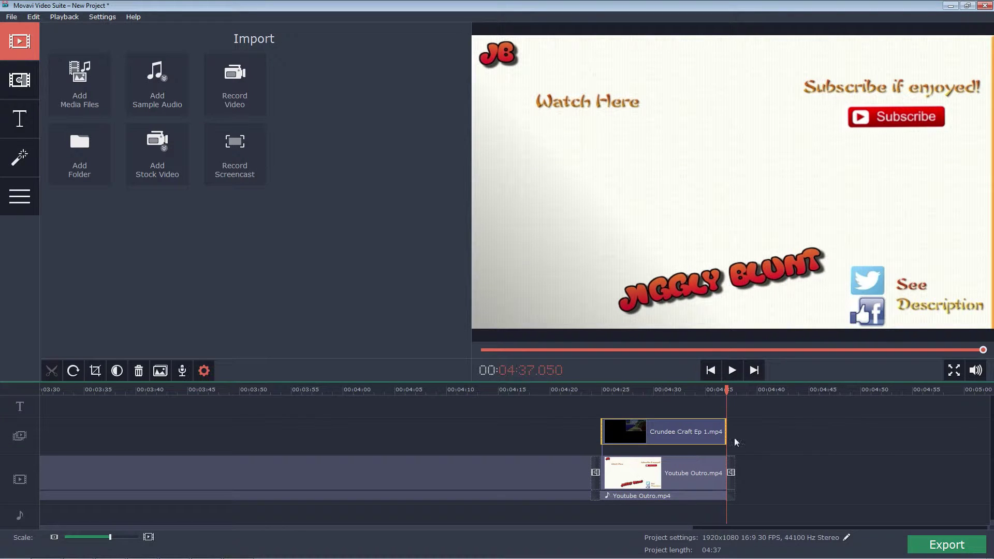
Step: Shrink the Crundee Craft overlay and place it left of centre beneath 'Watch Here'
left_click(204, 371)
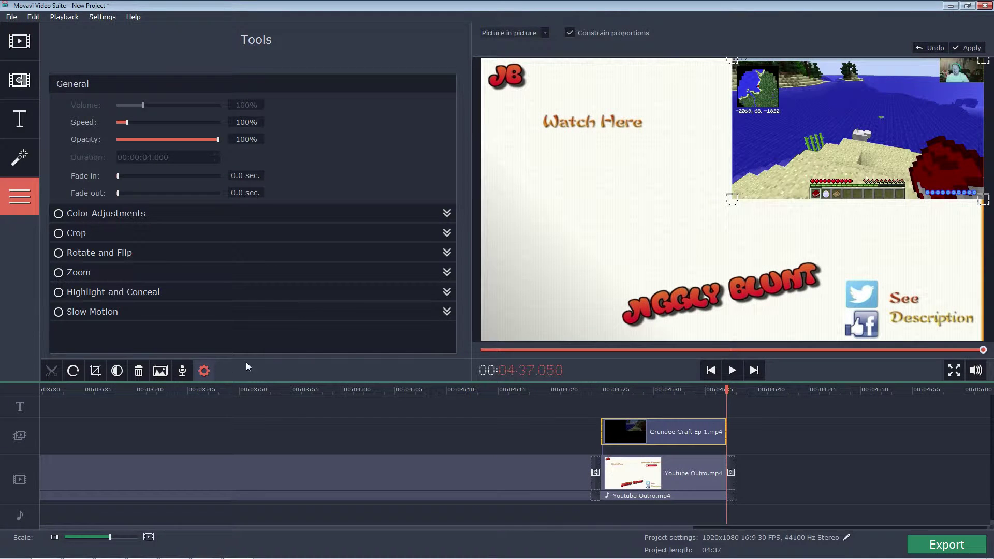
left_click_drag(841, 148, 603, 222)
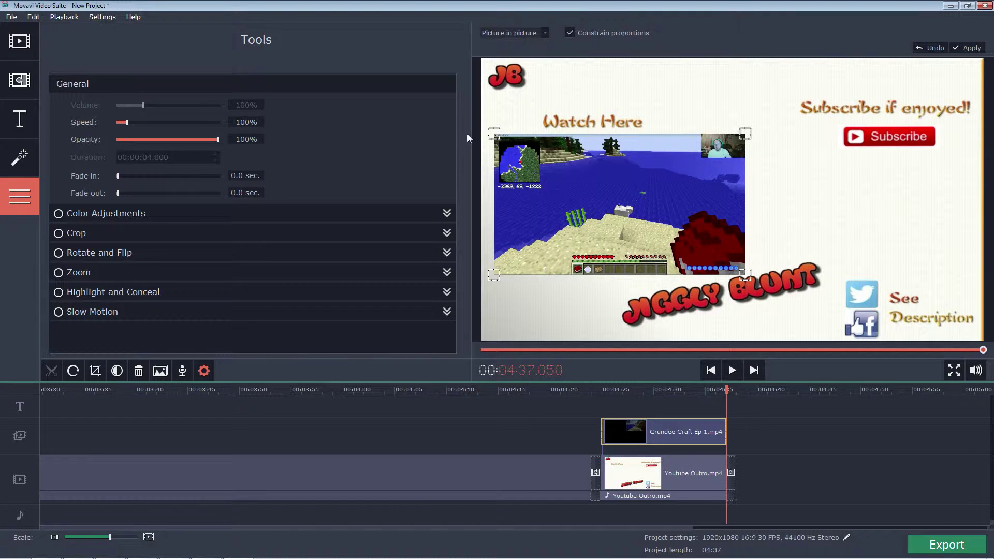
left_click_drag(494, 134, 538, 159)
left_click_drag(656, 221, 618, 205)
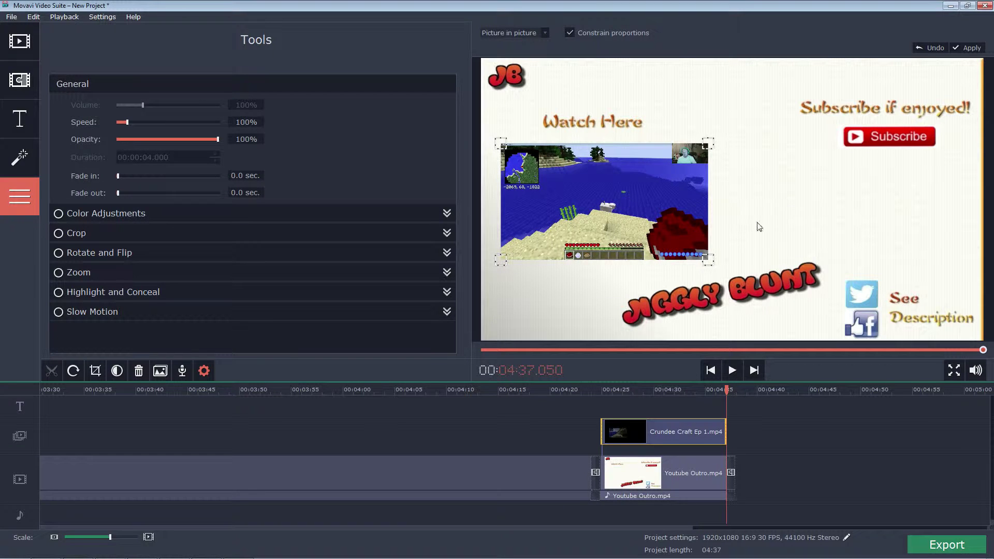
left_click(581, 472)
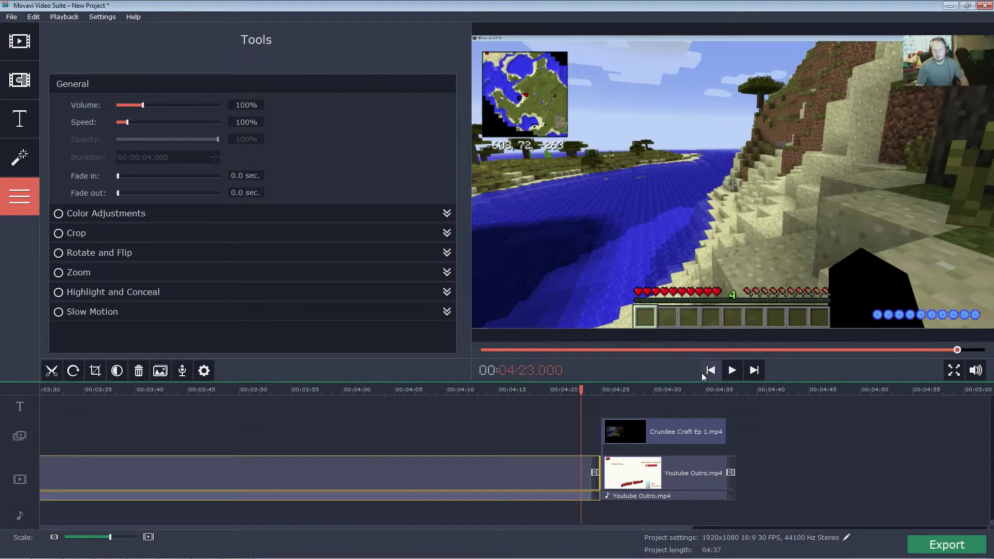
left_click(733, 368)
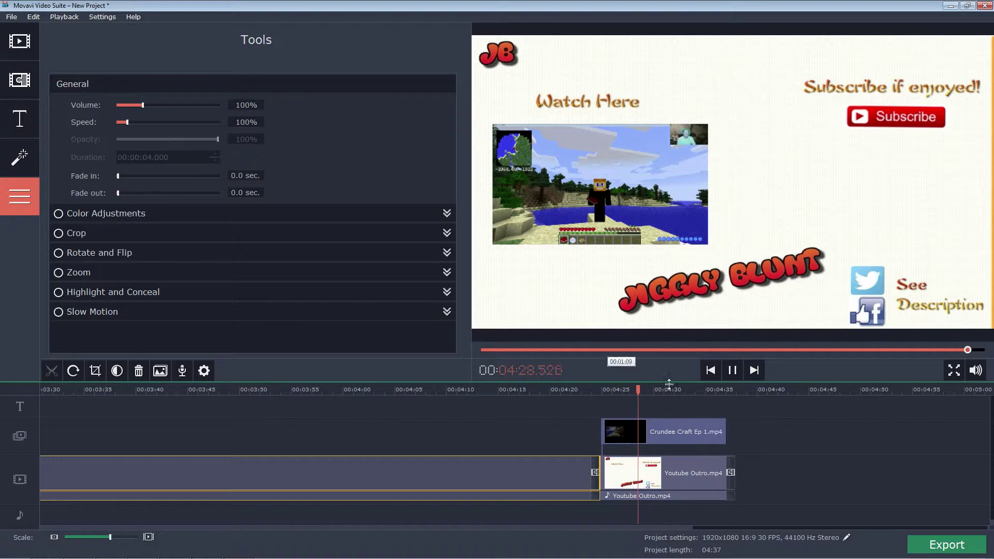
left_click(736, 375)
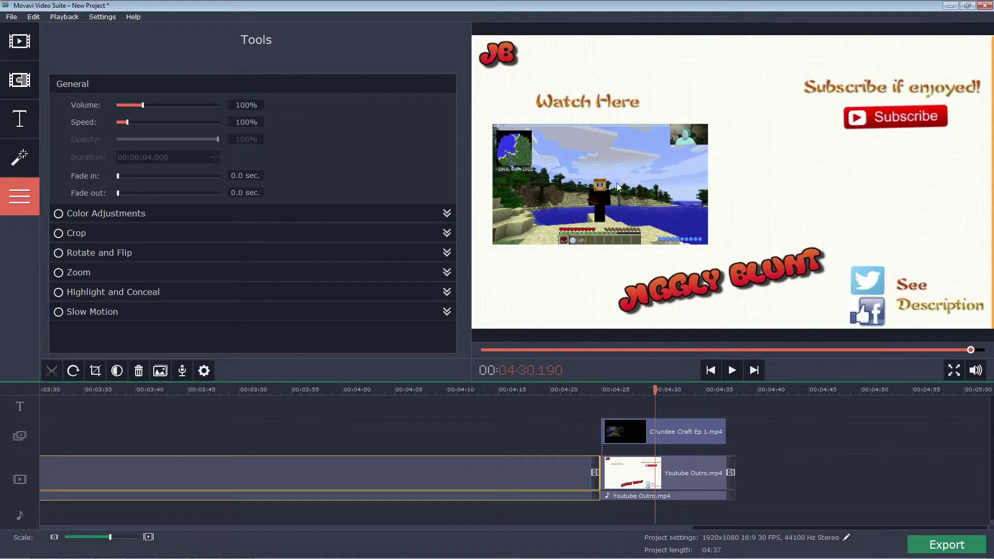
left_click(656, 391)
mouse_move(656, 392)
left_mouse_down()
mouse_move(616, 392)
mouse_move(642, 391)
left_mouse_up()
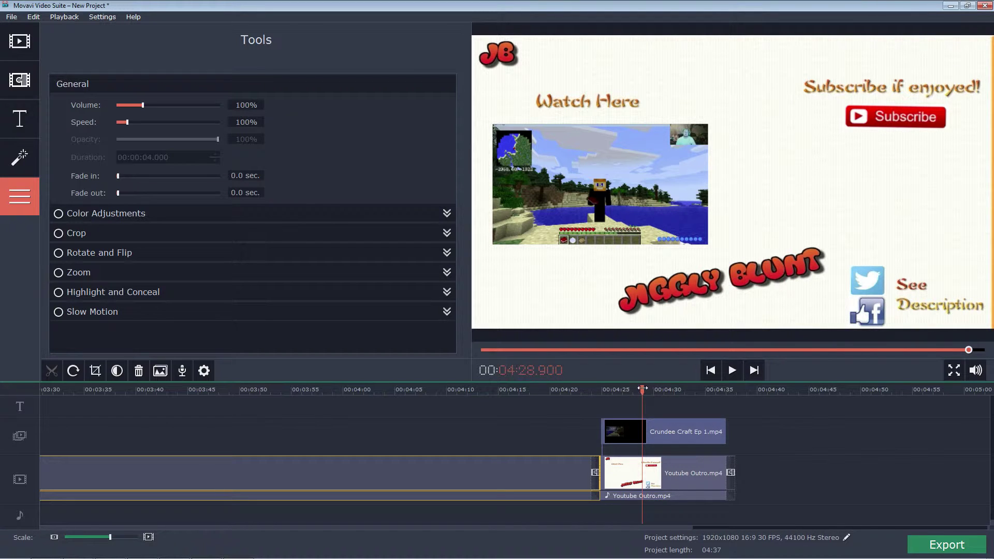
left_click_drag(644, 389, 437, 399)
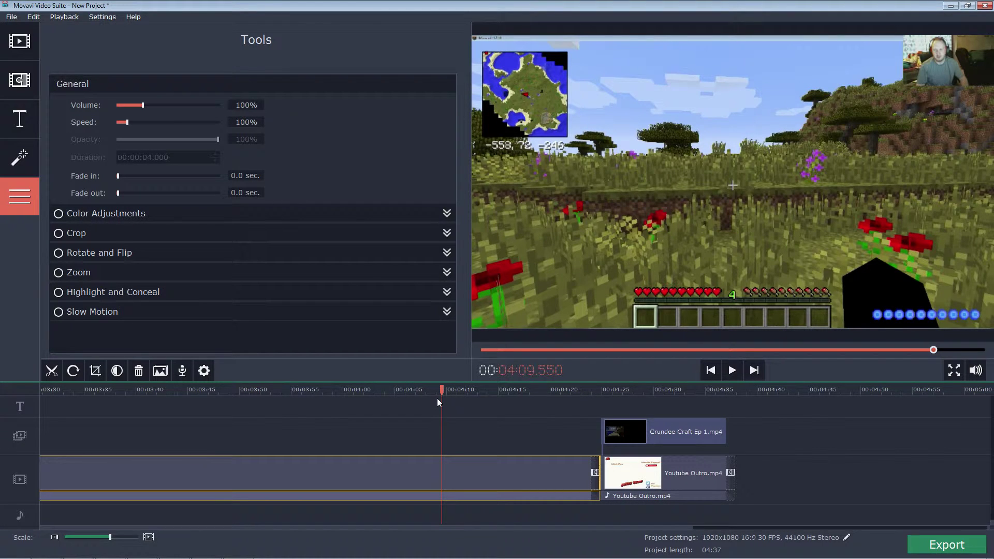
left_click_drag(719, 526, 60, 511)
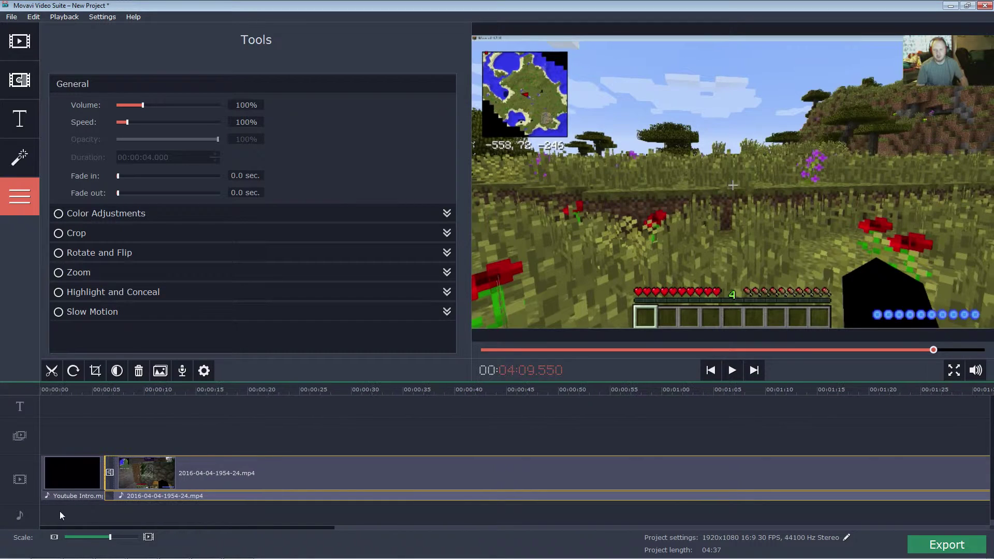
Step: Play the Youtube Intro, scrub back through the gameplay to 03:29.100, and preview the audio tracks
left_click(40, 475)
key("space")
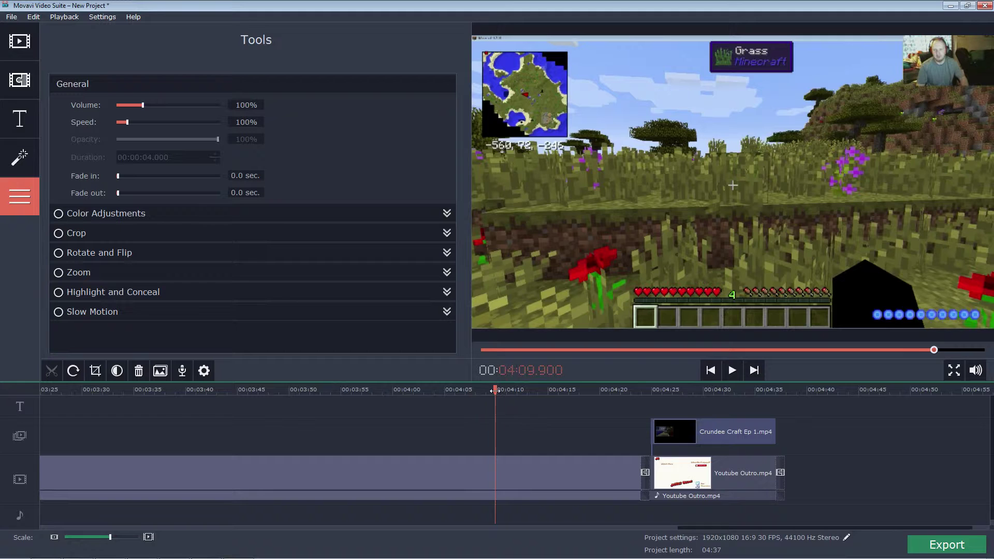
left_click_drag(496, 390, 72, 389)
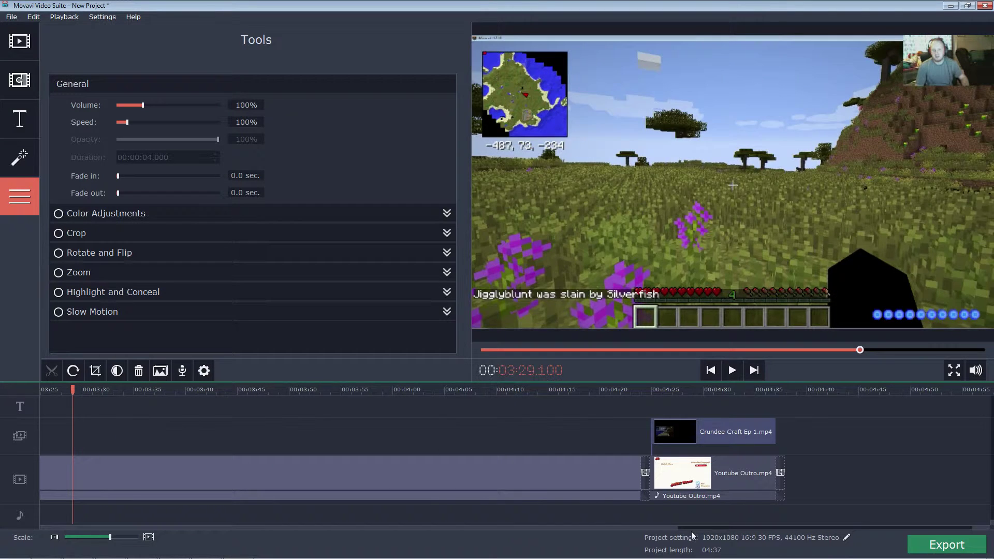
left_click_drag(697, 526, 61, 531)
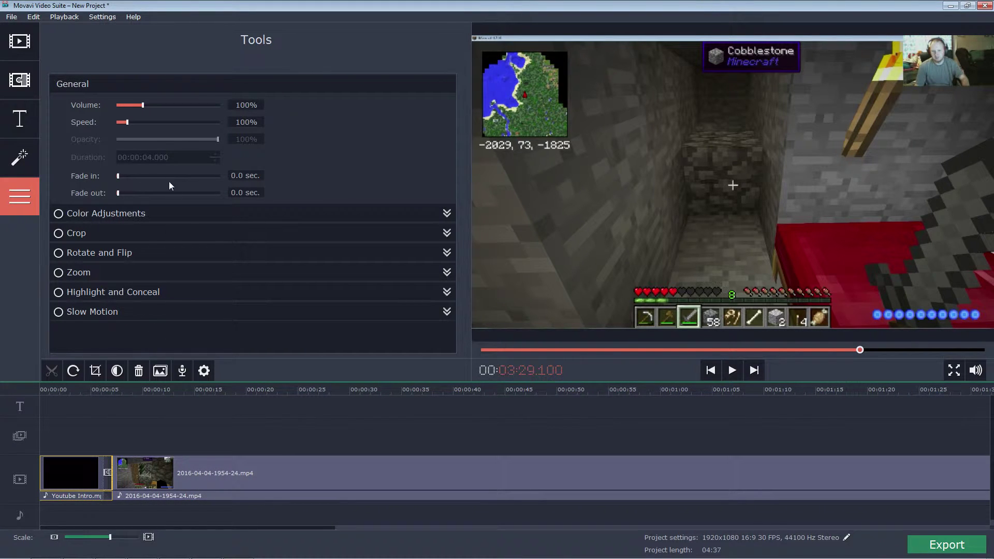
left_click(154, 495)
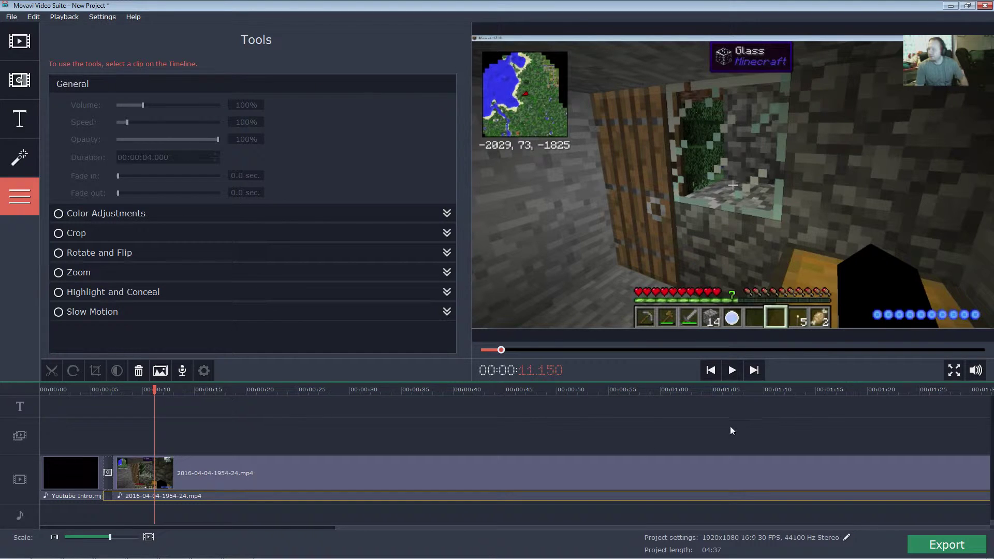
left_click(79, 496)
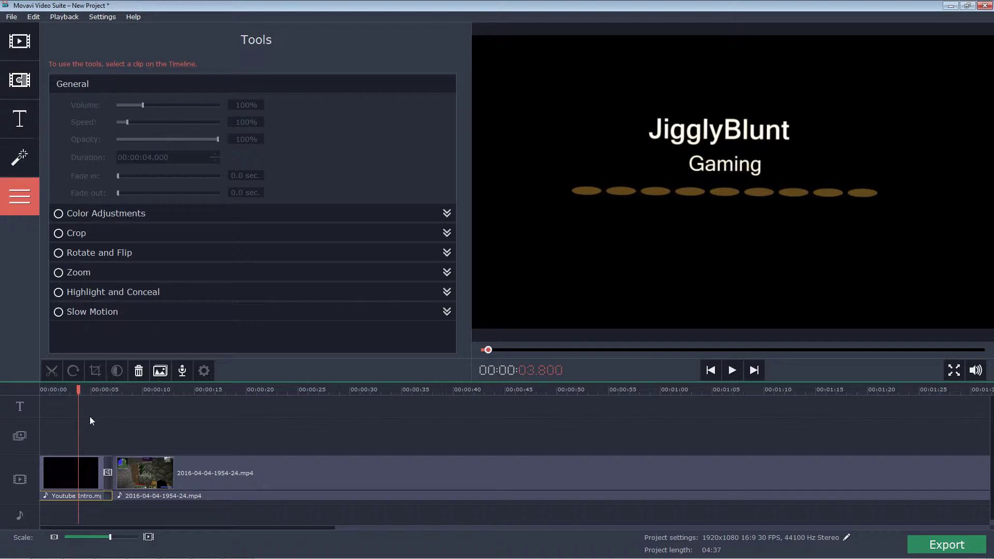
Step: Select the gameplay clip, open its tools and adjustments, and bring up the Filters library
left_click(26, 67)
left_click(21, 43)
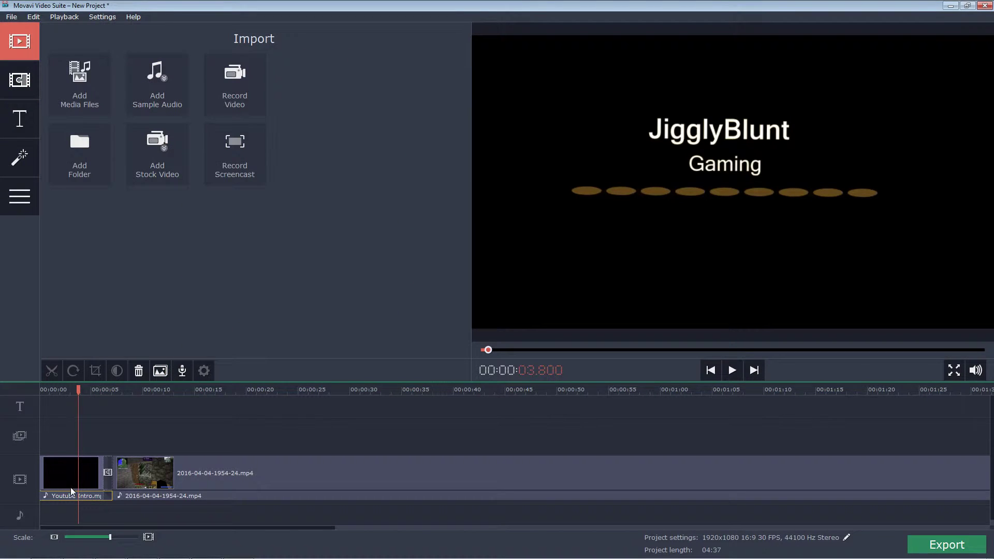
left_click(196, 496)
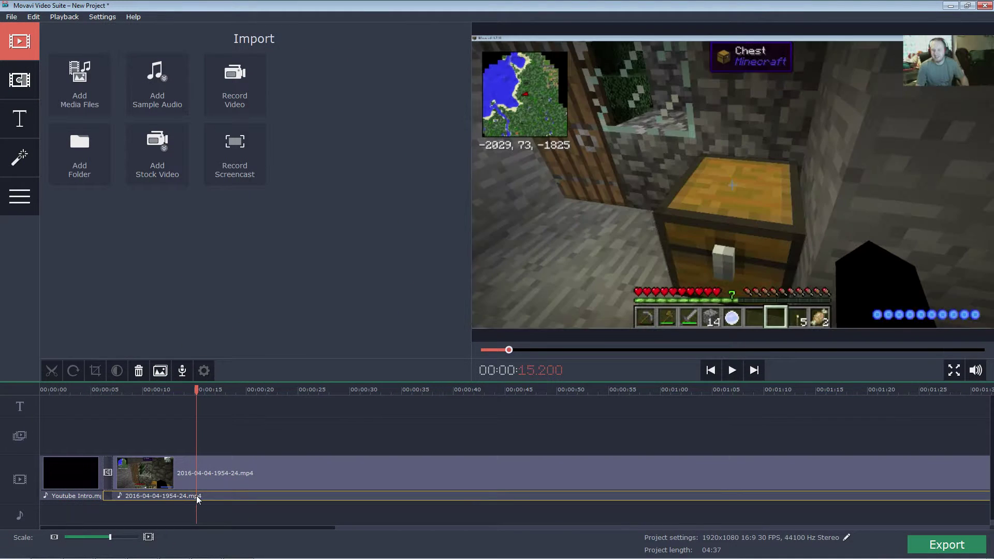
left_click(326, 472)
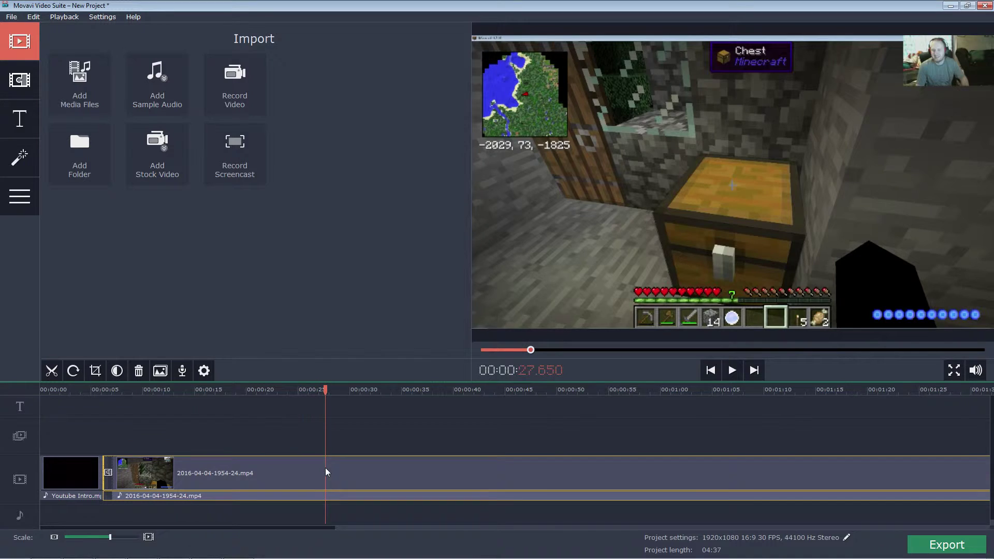
left_click(203, 370)
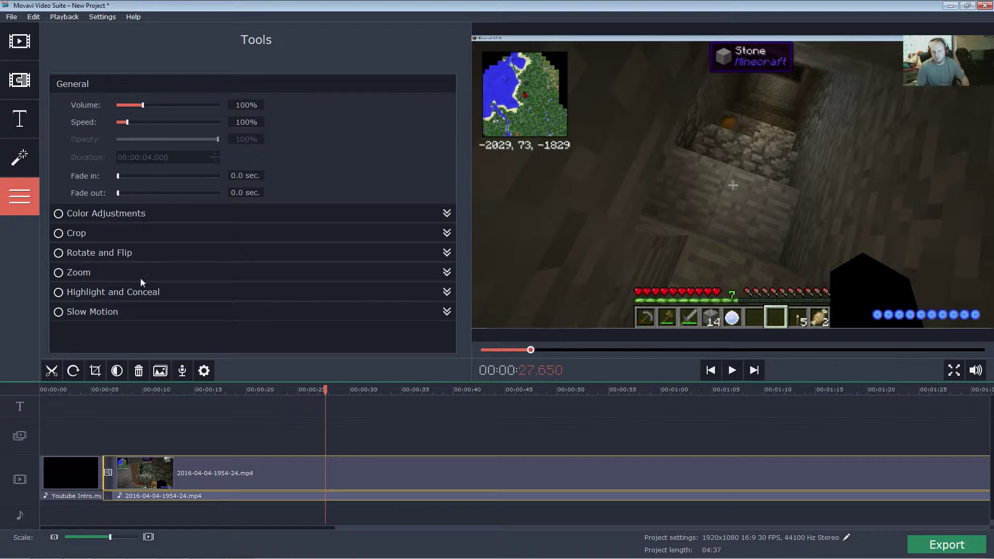
left_click(32, 166)
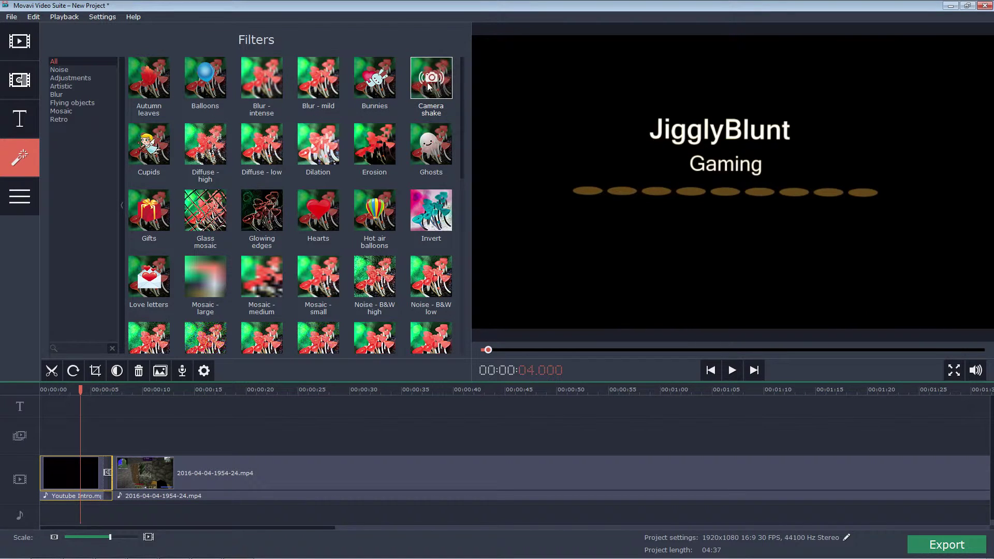
left_click(316, 150)
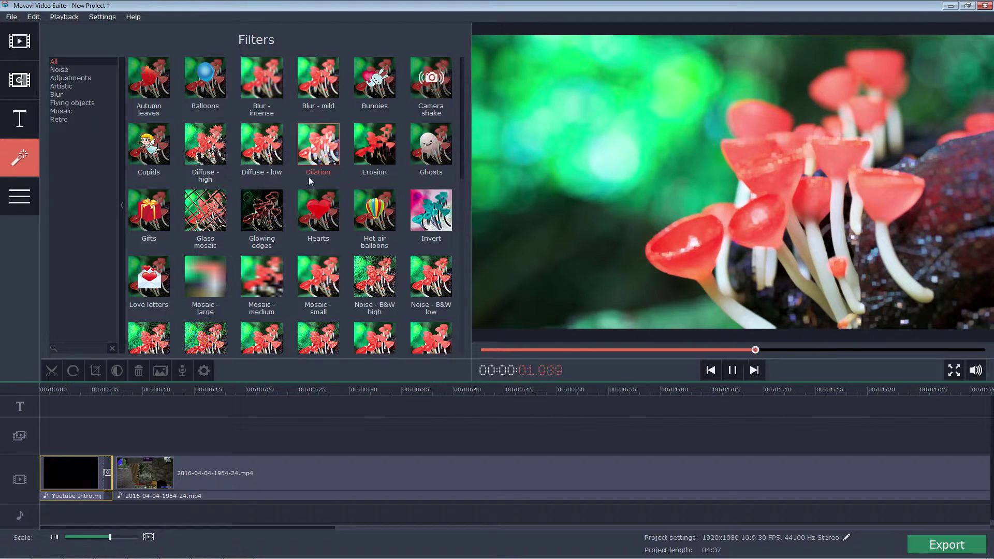
left_click(381, 215)
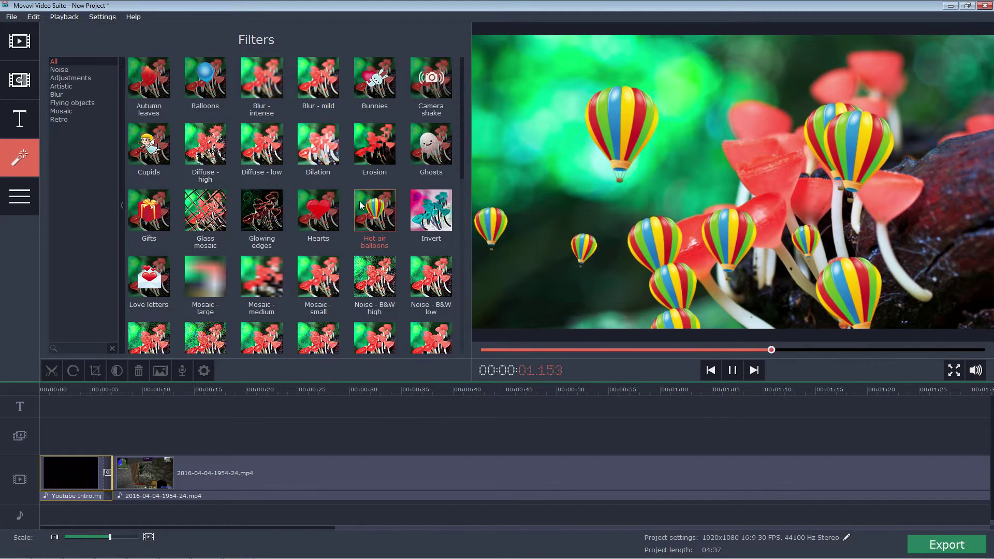
left_click(318, 209)
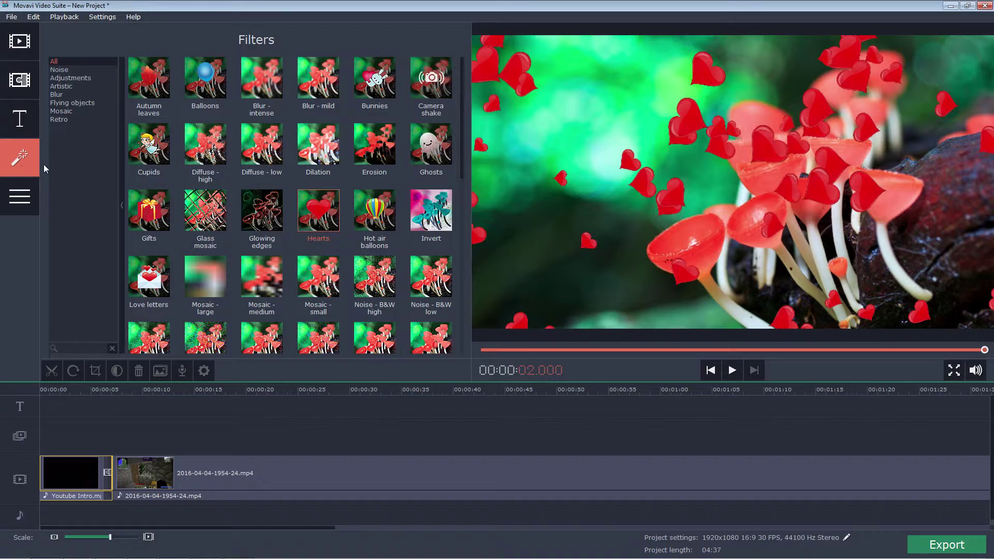
scroll(321, 282, "down", 5)
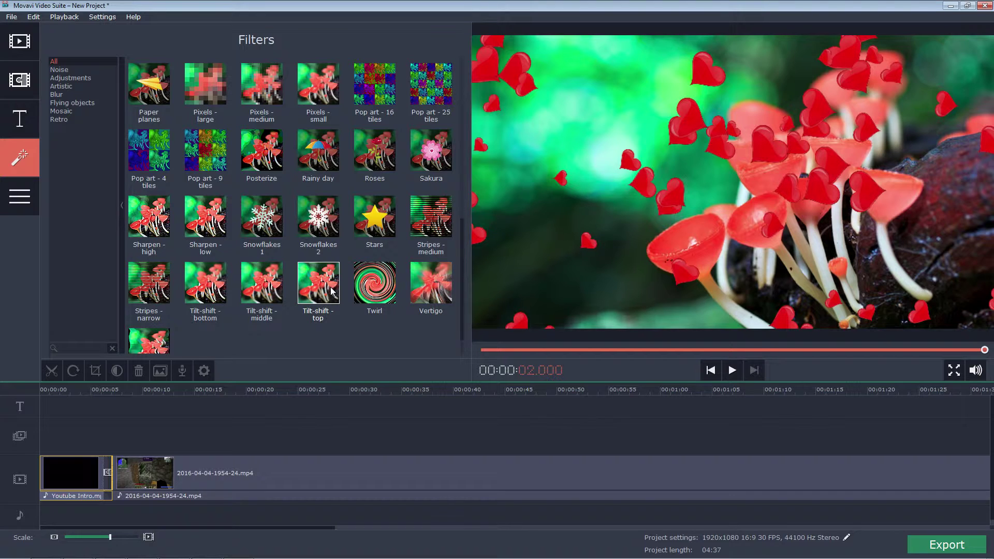
scroll(203, 294, "up", 8)
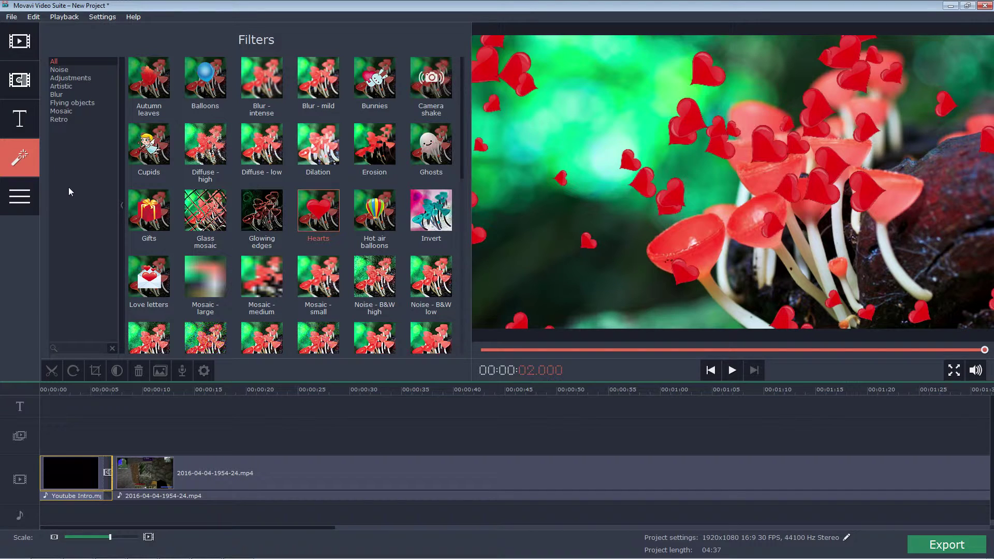
Step: Place a Typewriter title at 0 s on the title track, trimmed to end near 6 seconds
left_click(31, 117)
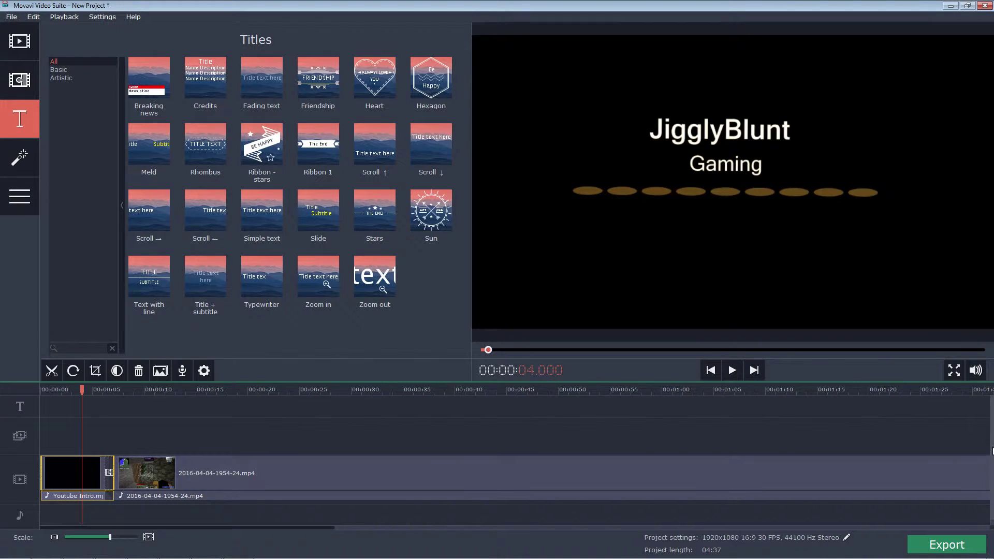
left_click(266, 285)
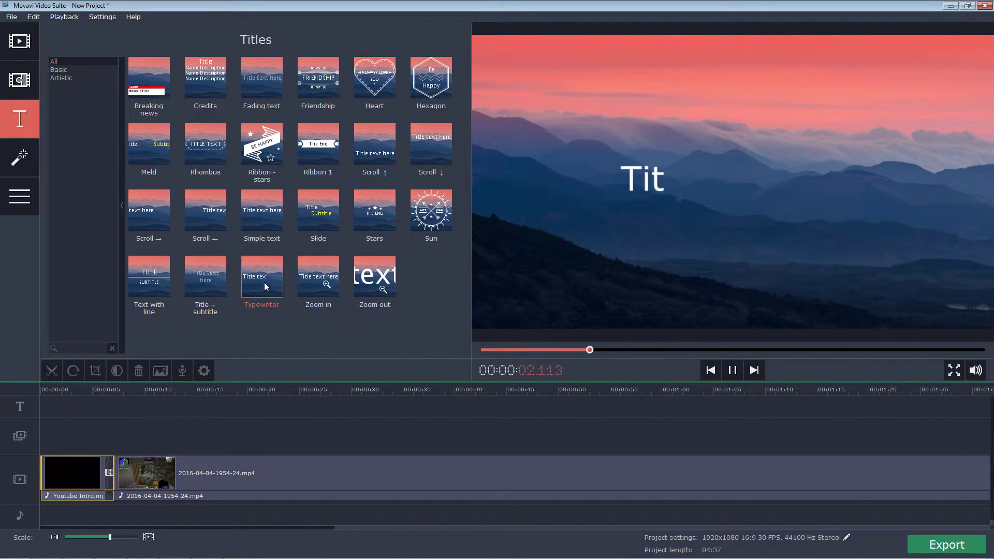
left_click_drag(265, 284, 57, 409)
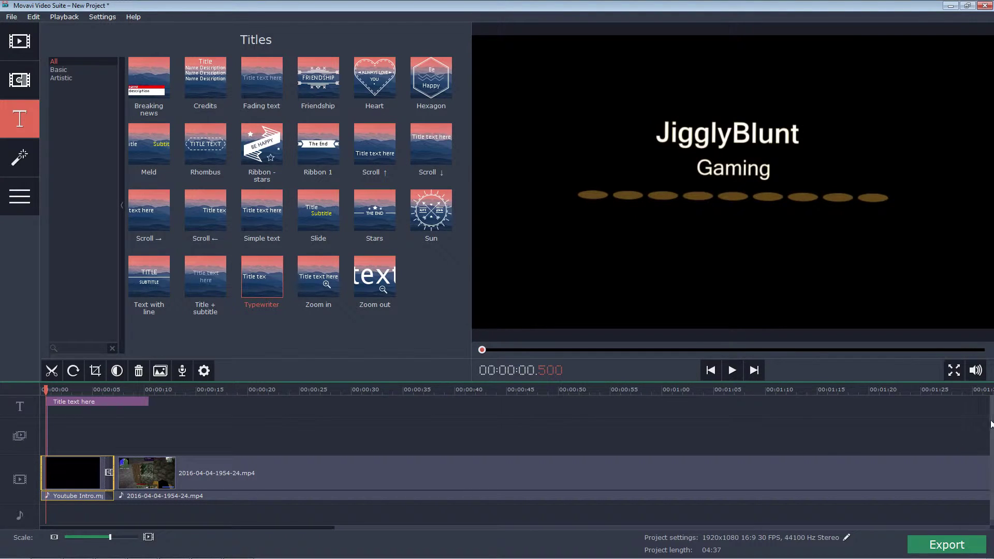
left_click_drag(75, 401, 72, 410)
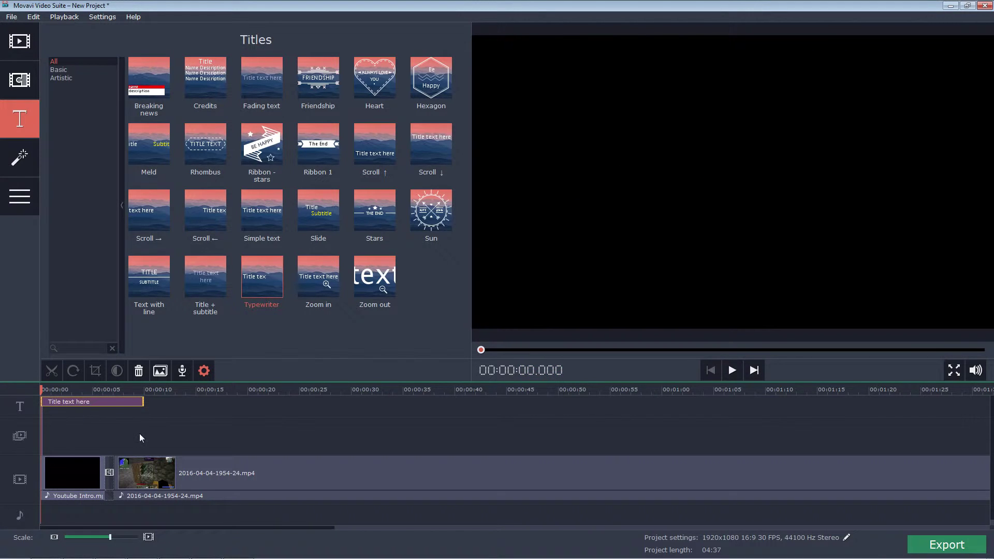
left_click_drag(144, 403, 107, 408)
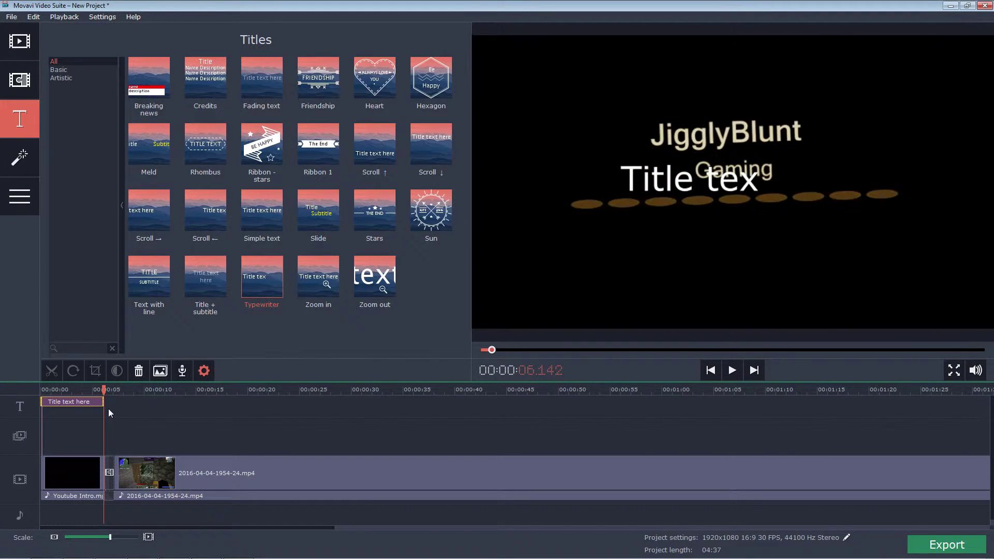
Step: Move the title text below the Gaming line and retype it as 'Sample Video'
left_click(209, 374)
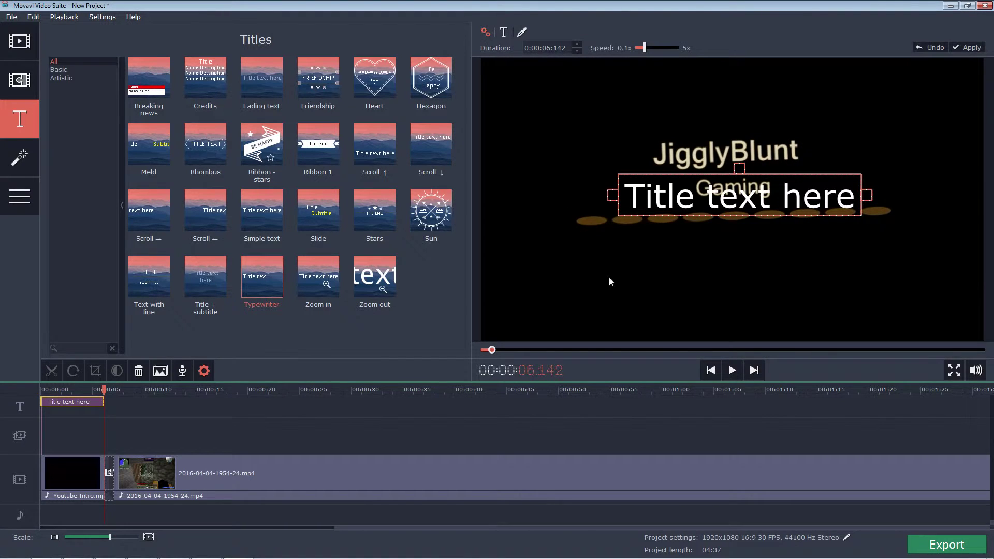
left_click_drag(720, 204, 710, 271)
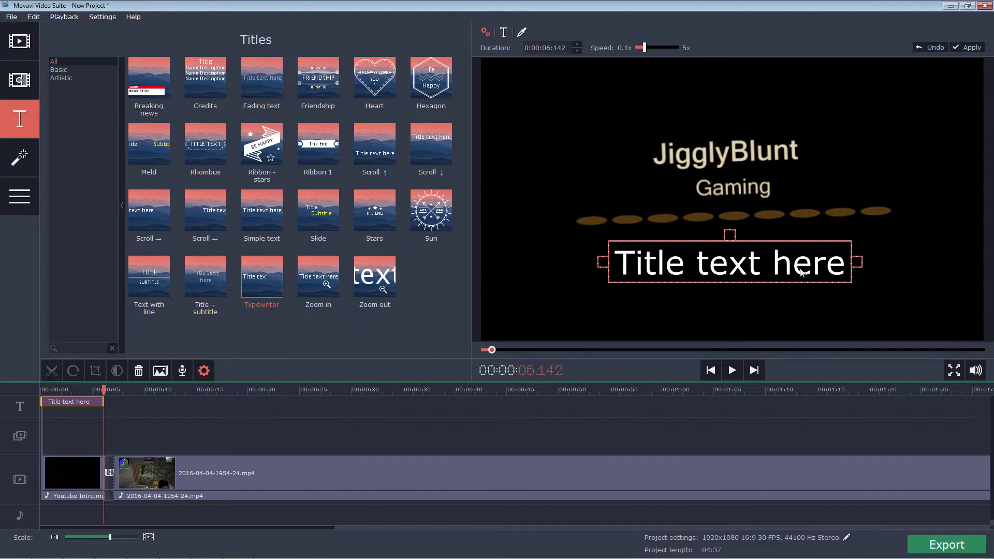
left_click(844, 265)
key("BackSpace")
key("BackSpace")
key("BackSpace")
key("BackSpace")
key("BackSpace")
key("BackSpace")
key("BackSpace")
key("BackSpace")
key("BackSpace")
key("BackSpace")
key("BackSpace")
key("BackSpace")
key("BackSpace")
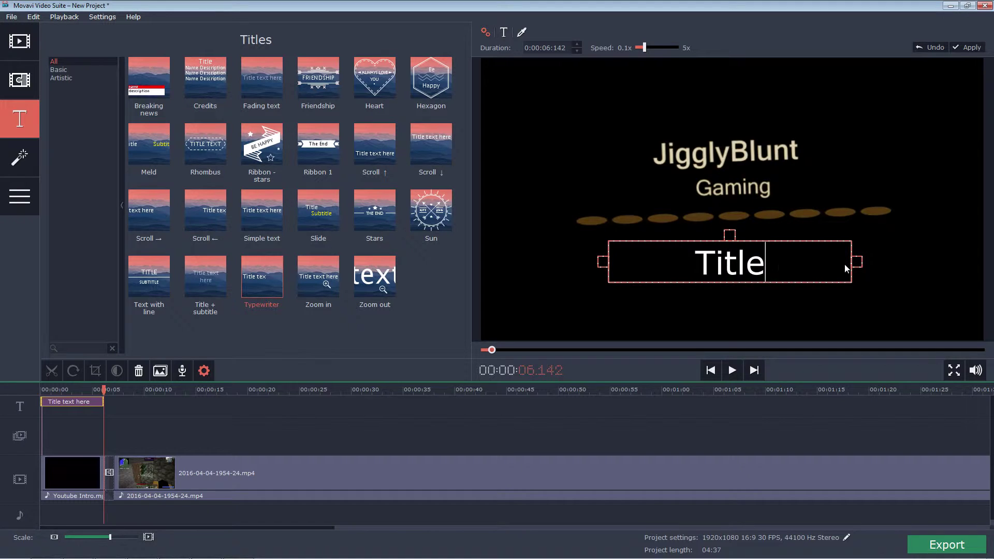
key("BackSpace")
key("BackSpace")
type("Samp")
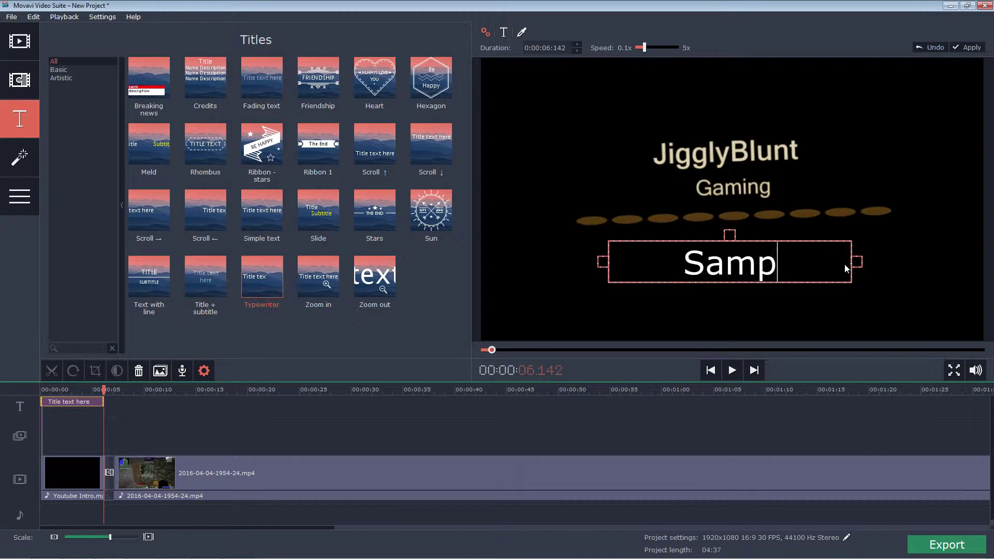
type("le Video")
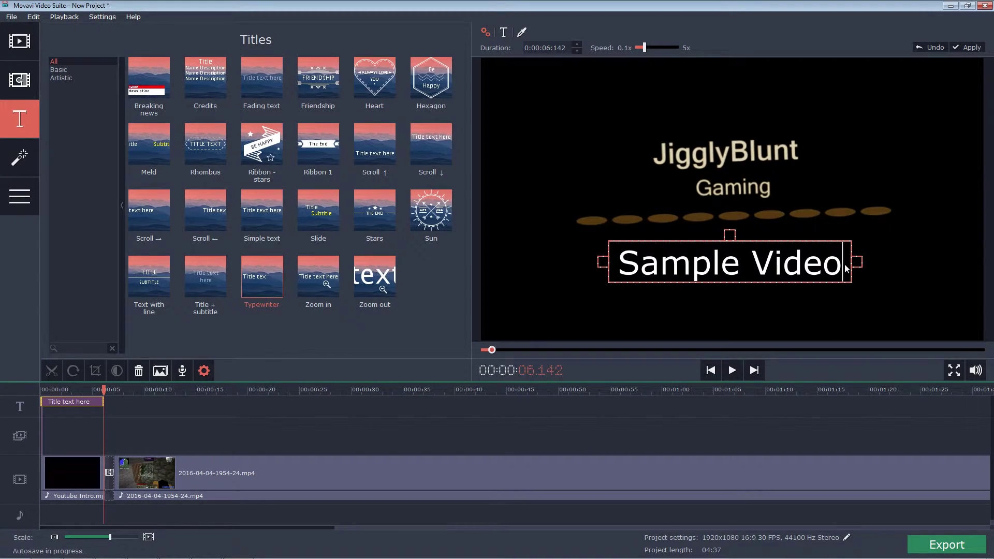
Step: Speed up the typing animation and set the title font to Terminal, size 50
key("ctrl+a")
left_click_drag(645, 48, 653, 50)
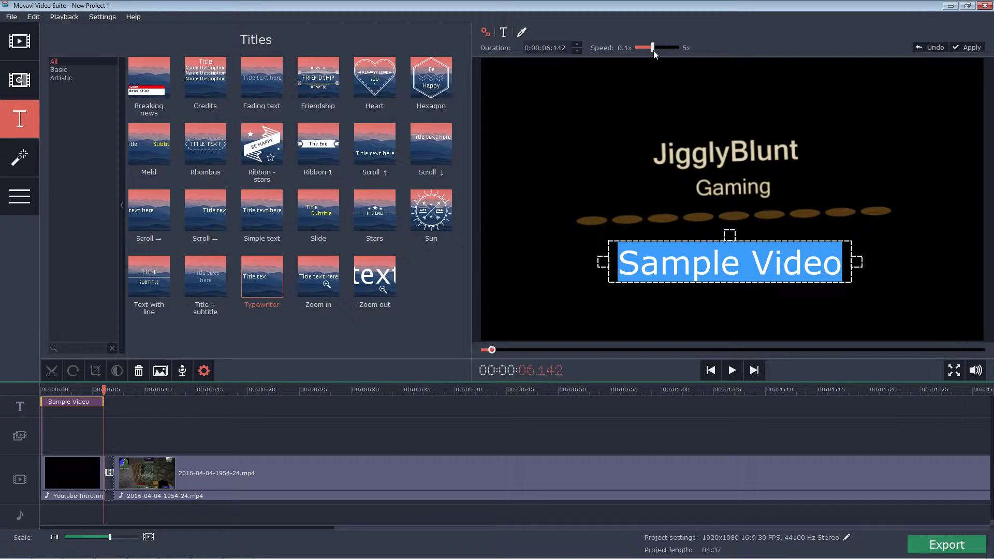
left_click(504, 32)
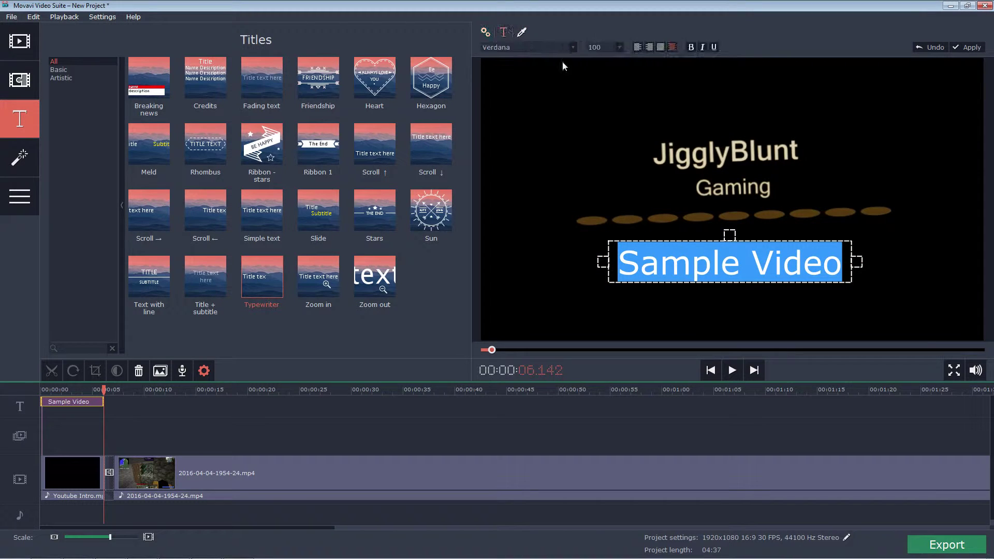
left_click(620, 49)
left_click(604, 89)
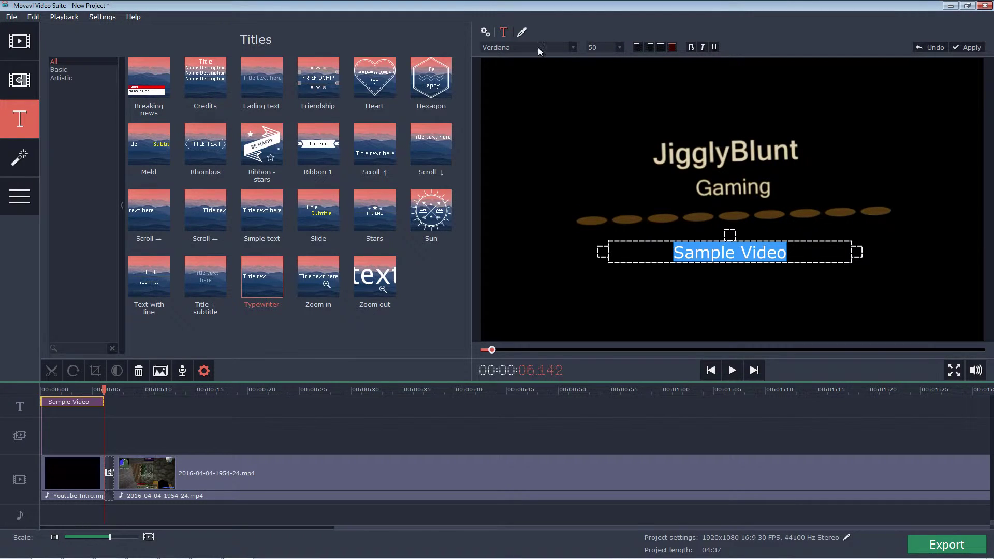
left_click(566, 46)
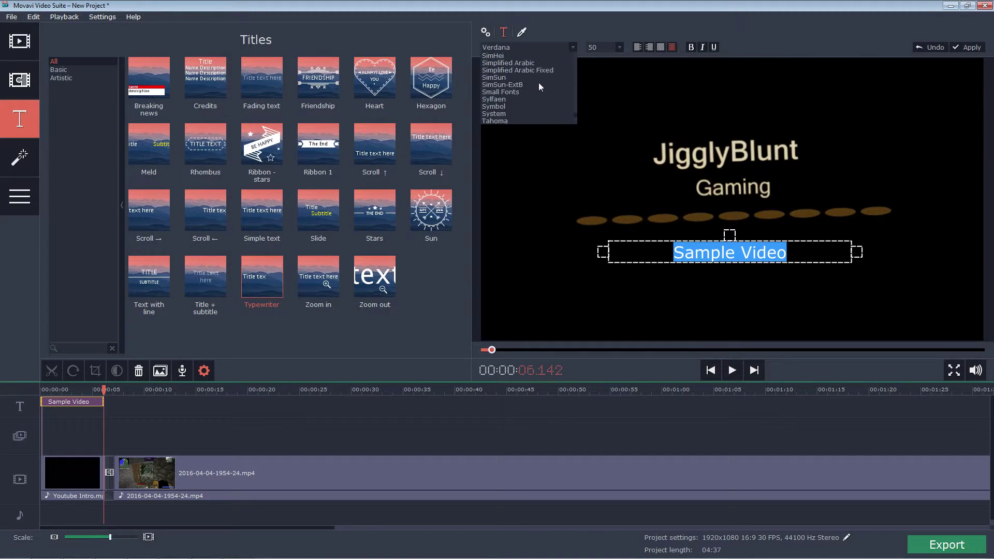
left_click(511, 63)
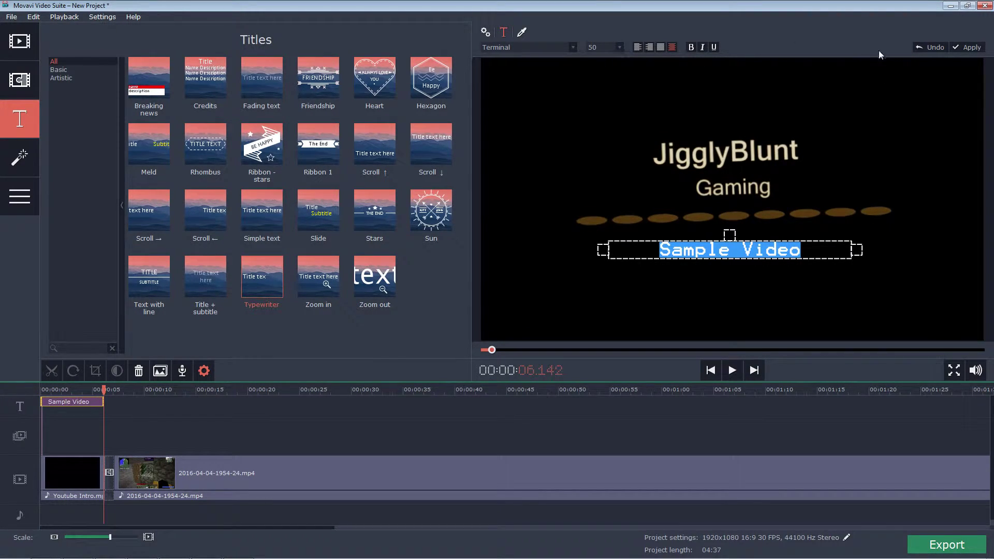
Step: Make the title text red and apply the title edits
left_click(522, 32)
left_click(507, 47)
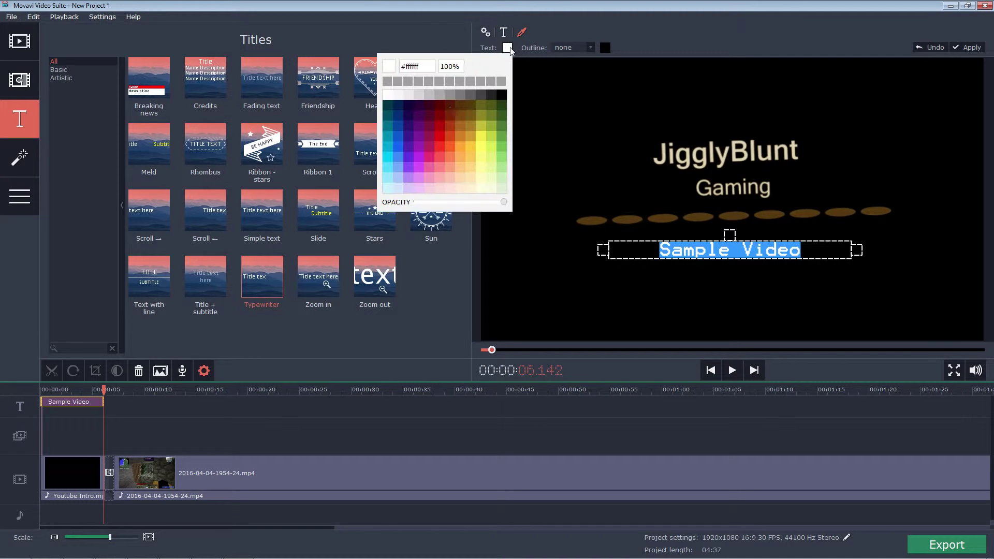
left_click(438, 141)
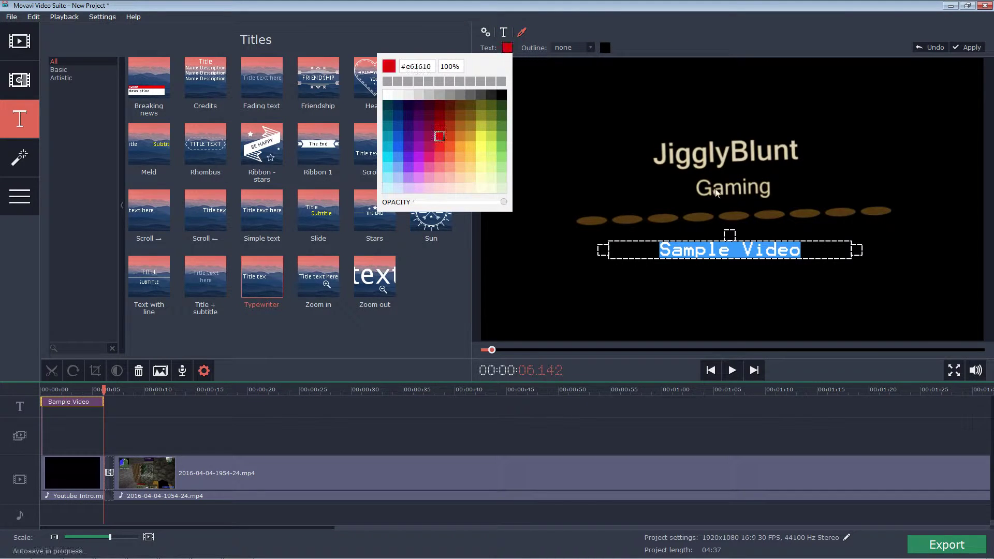
left_click(966, 48)
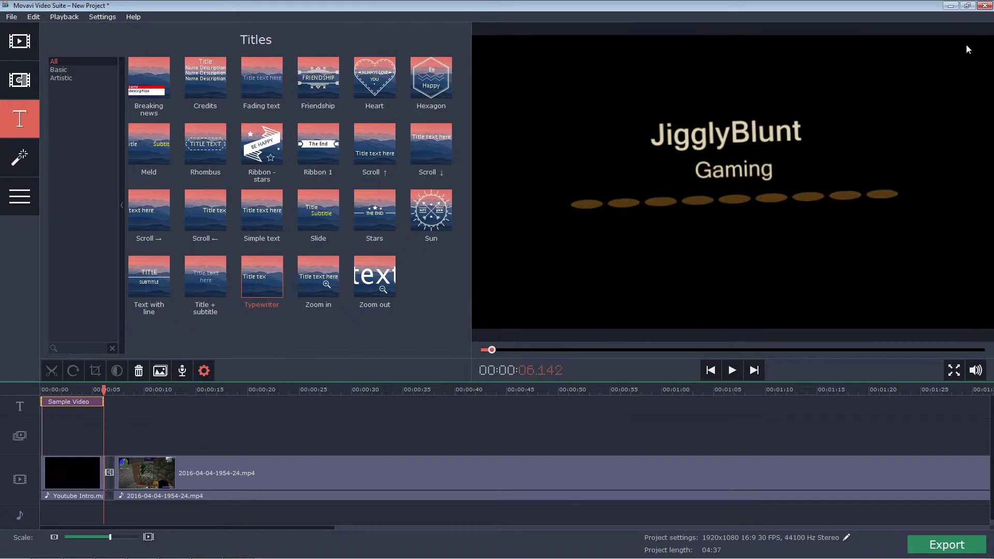
Step: Replay the project from 0:00 and pause on the intro's 'Sample Video' title
left_click_drag(104, 392, 38, 394)
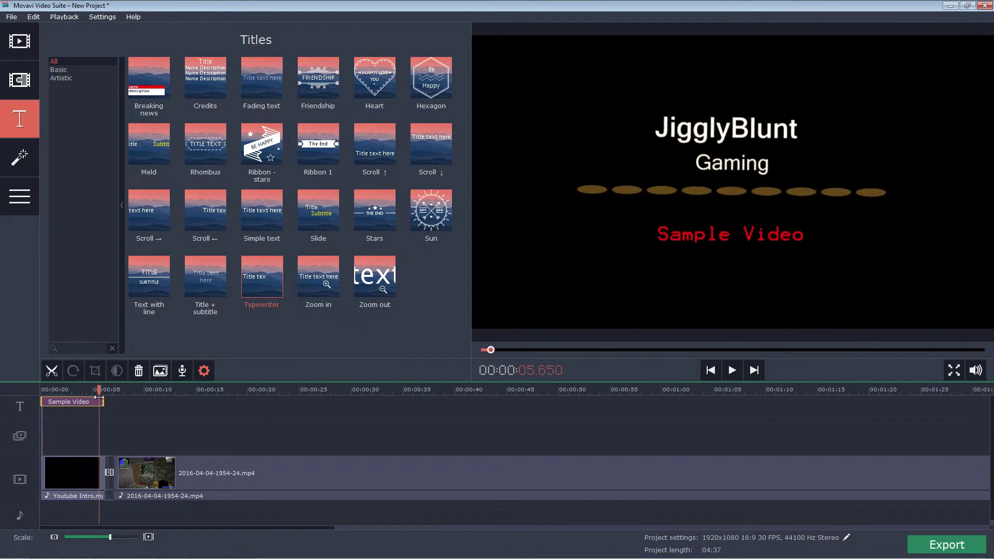
left_click(733, 370)
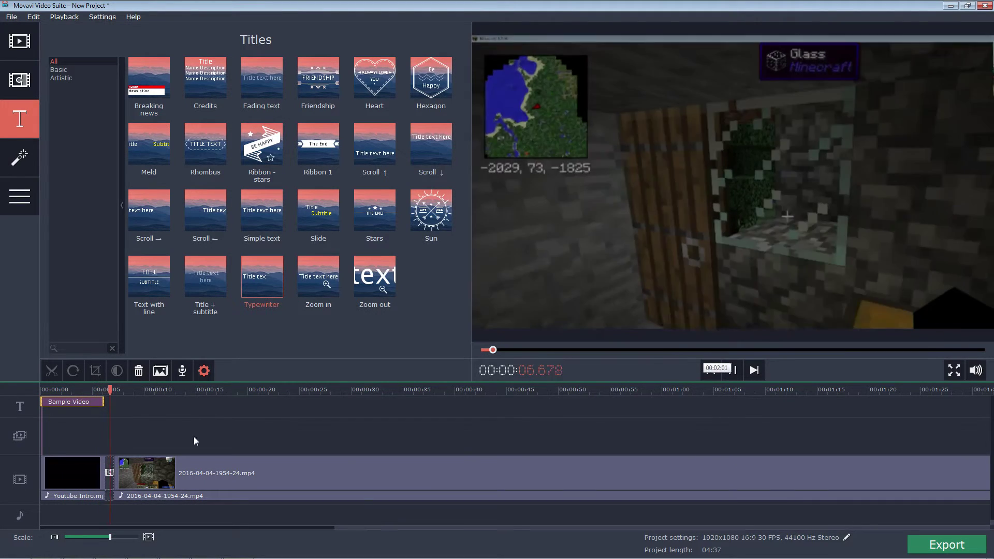
left_click_drag(122, 390, 45, 389)
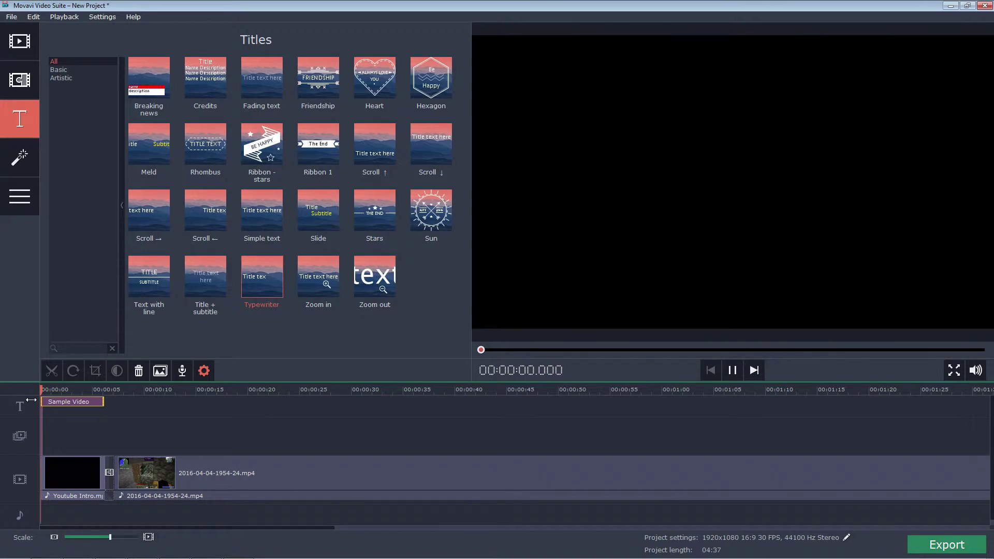
left_click(731, 370)
left_click(727, 370)
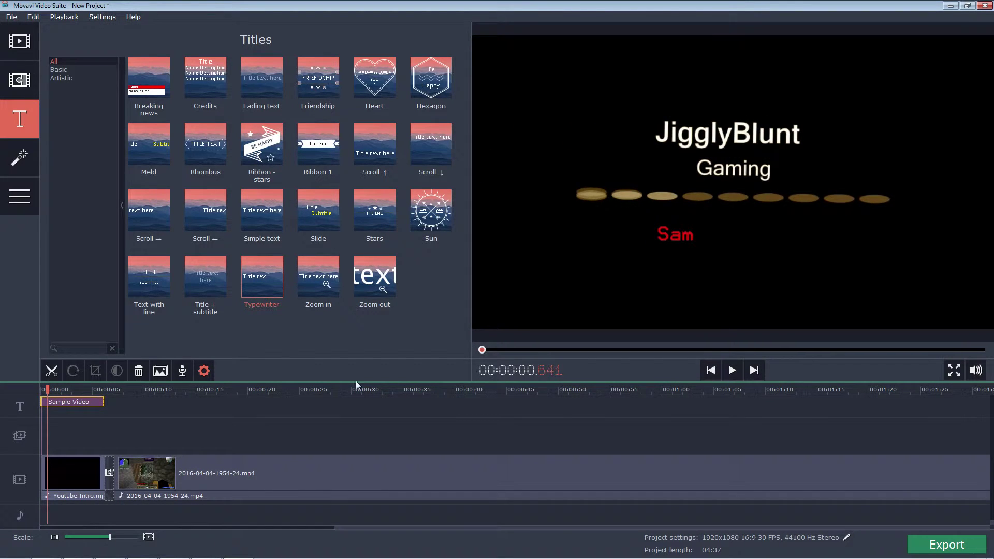
left_click(183, 372)
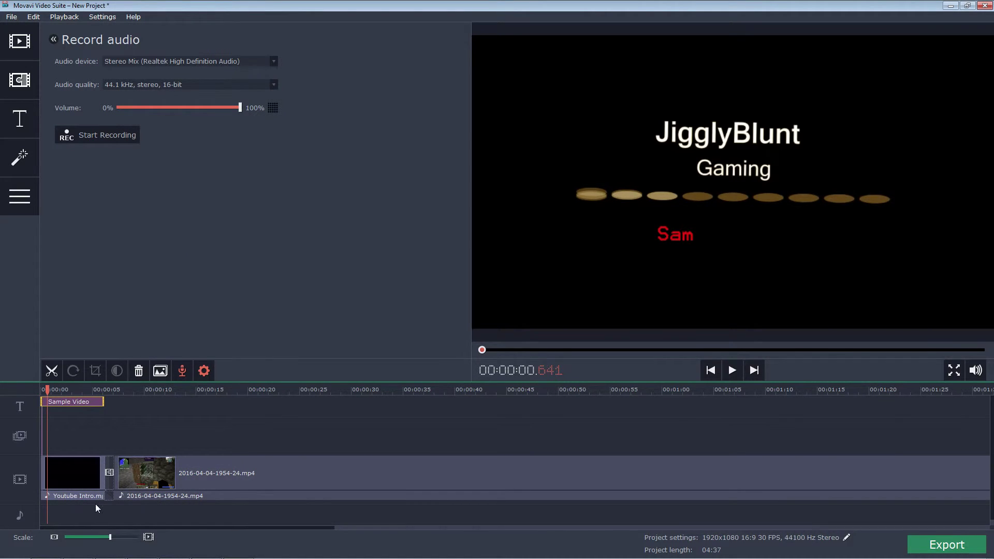
left_click(253, 62)
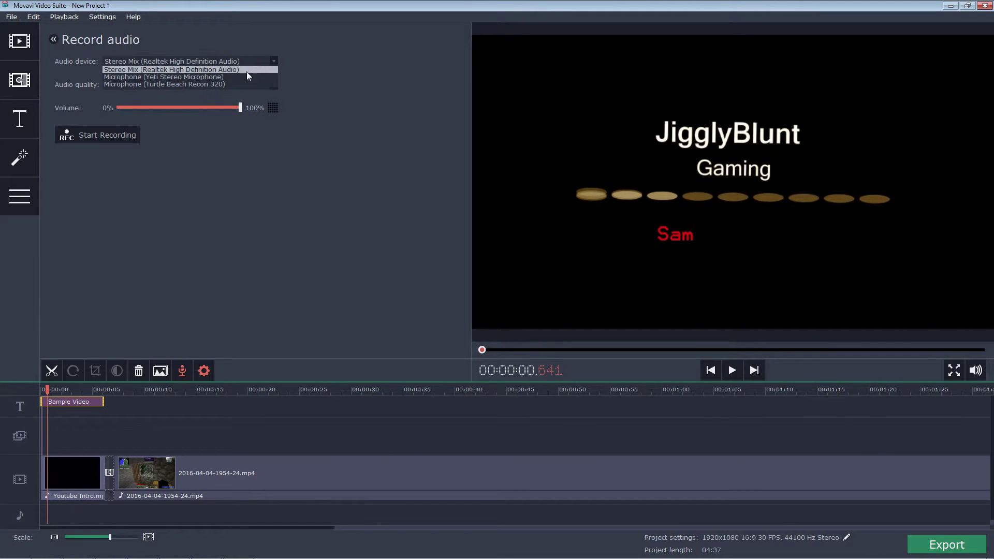
left_click(355, 109)
left_click(158, 83)
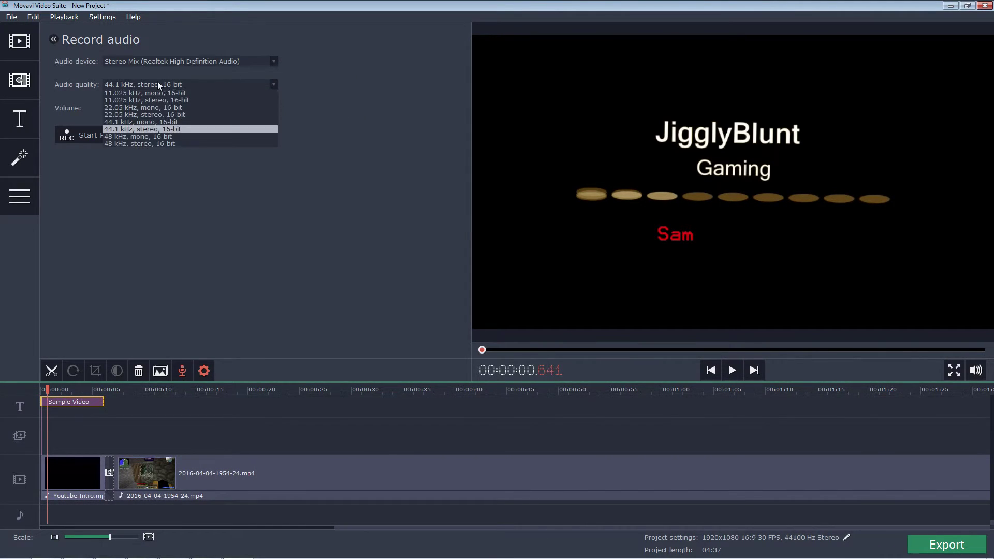
left_click(327, 84)
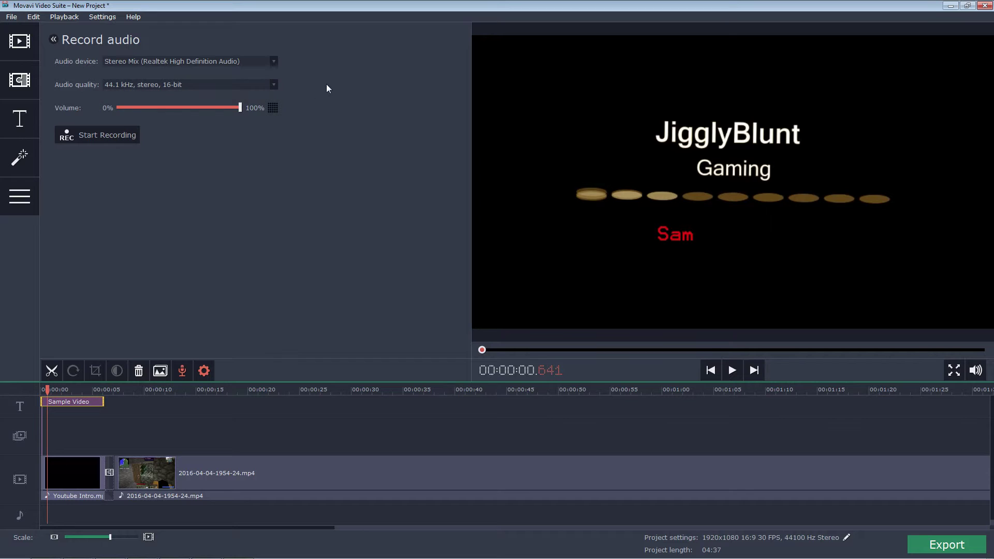
left_click(88, 139)
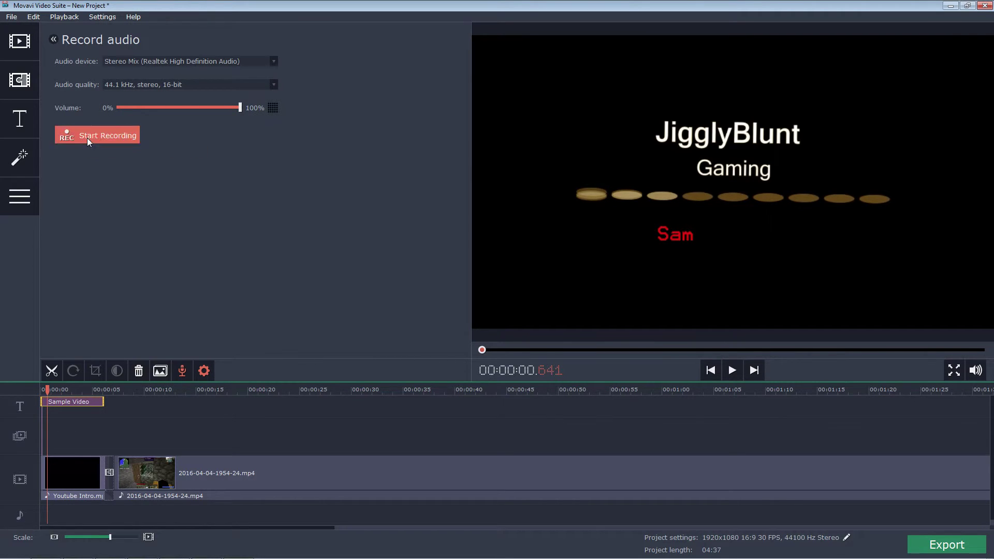
left_click(72, 137)
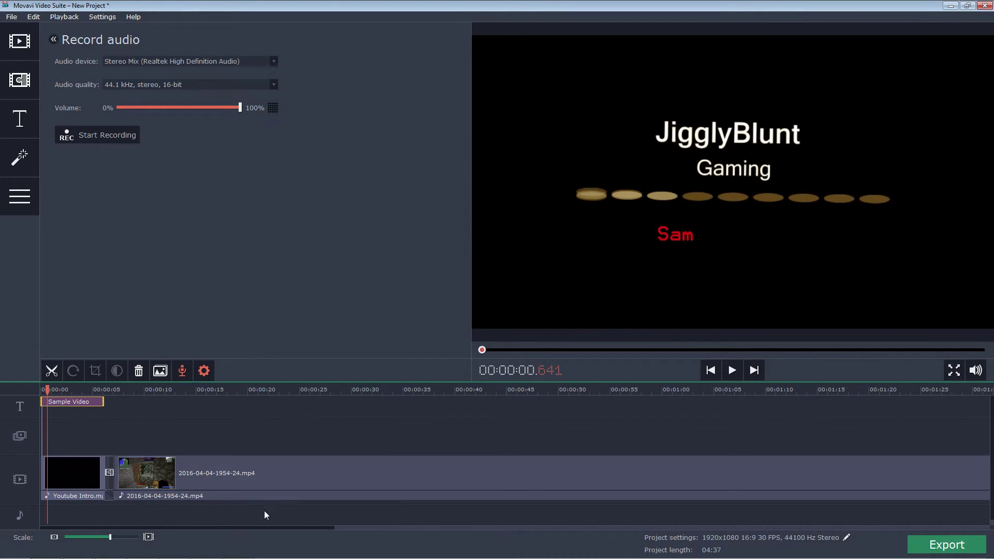
left_click_drag(287, 527, 169, 523)
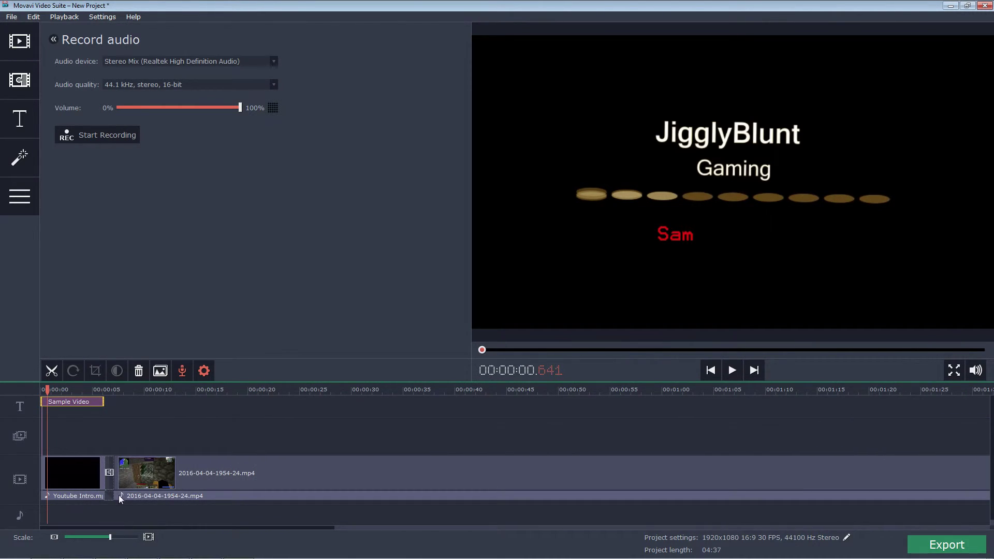
left_click(26, 48)
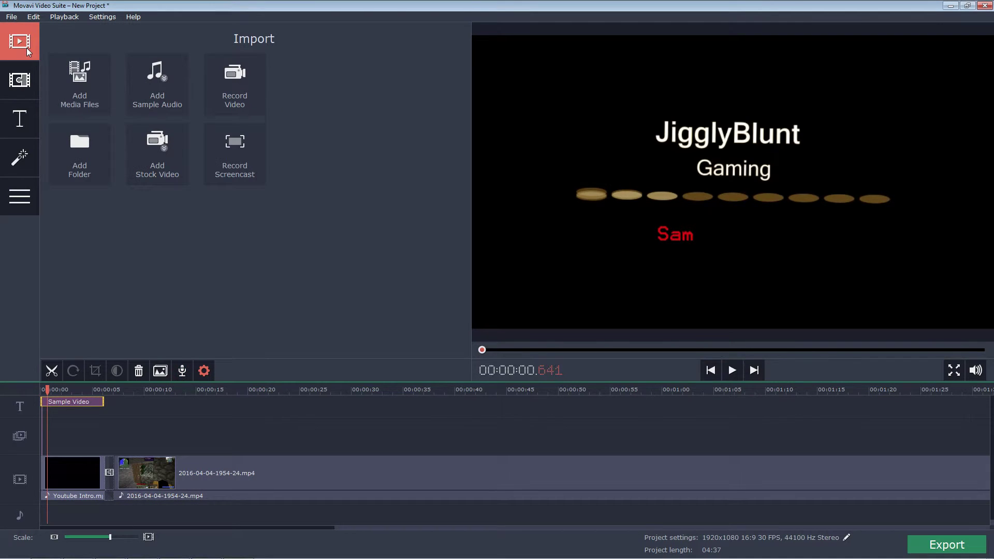
left_click(24, 80)
left_click(23, 119)
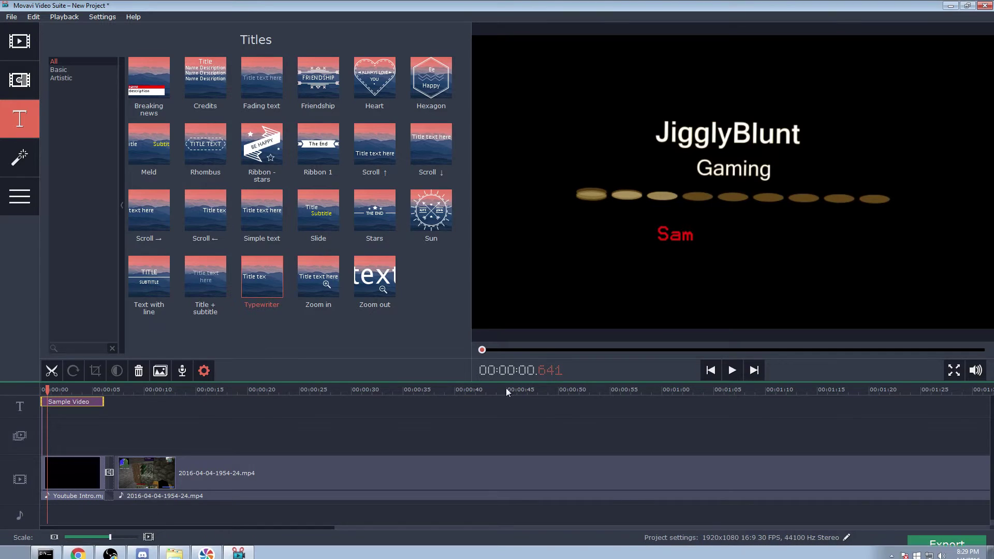
left_click(947, 544)
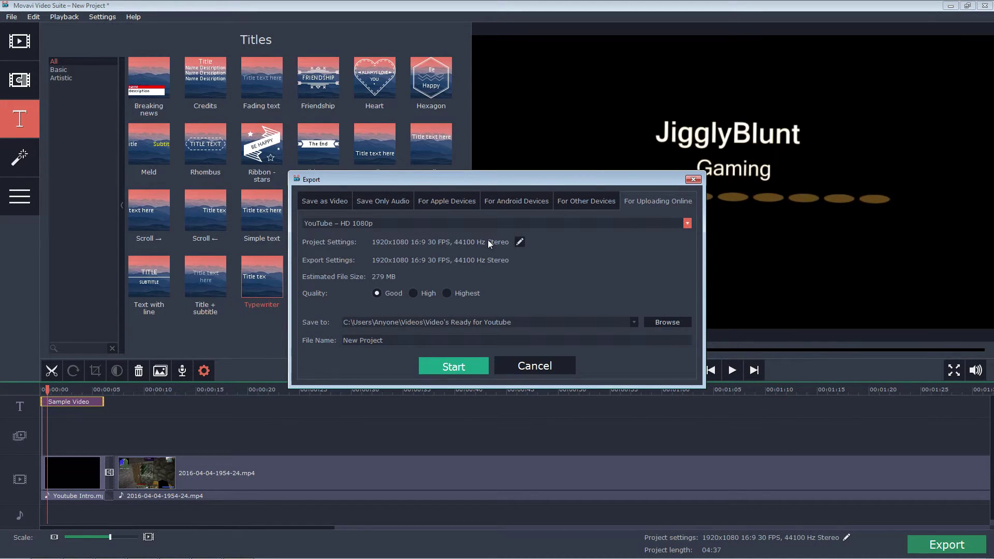
left_click(687, 224)
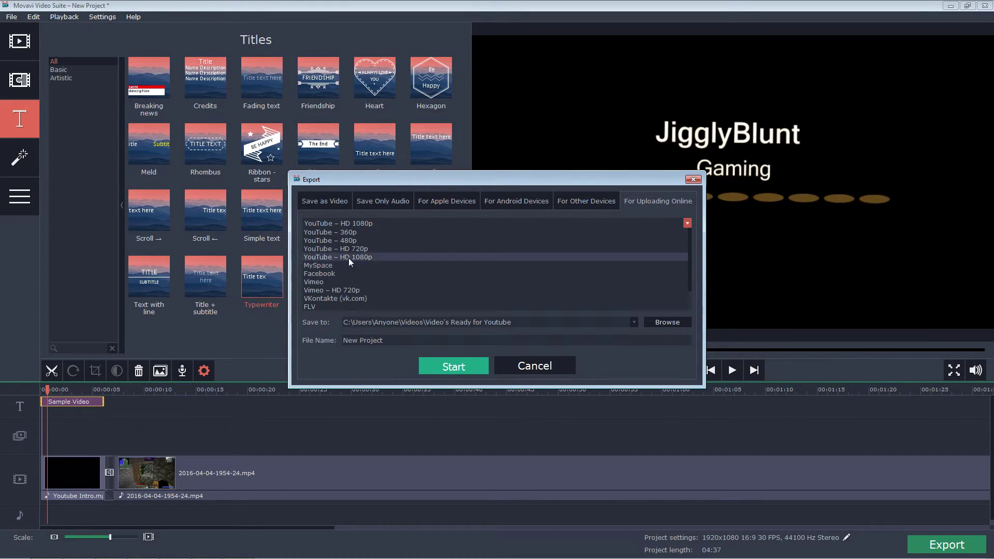
left_click(368, 256)
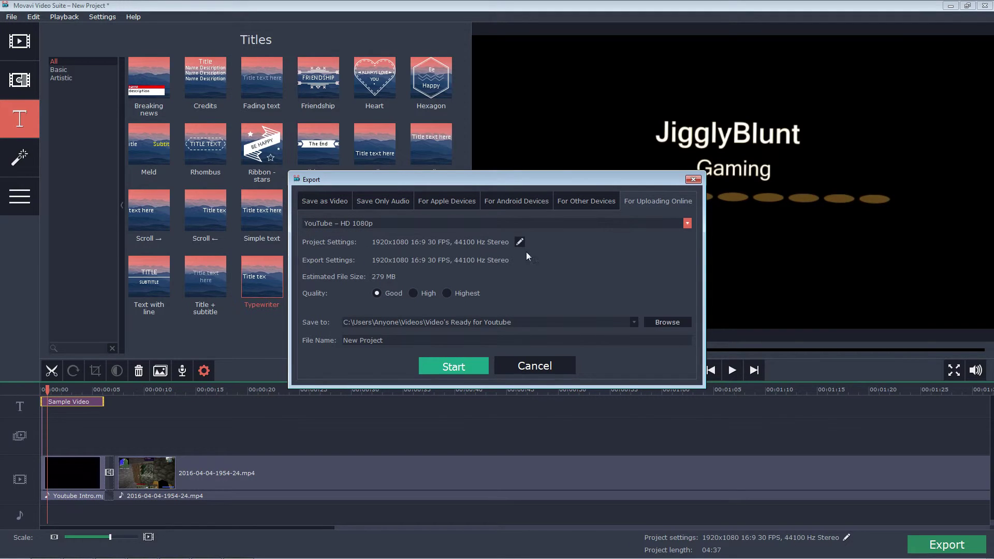
left_click(414, 293)
left_click(379, 294)
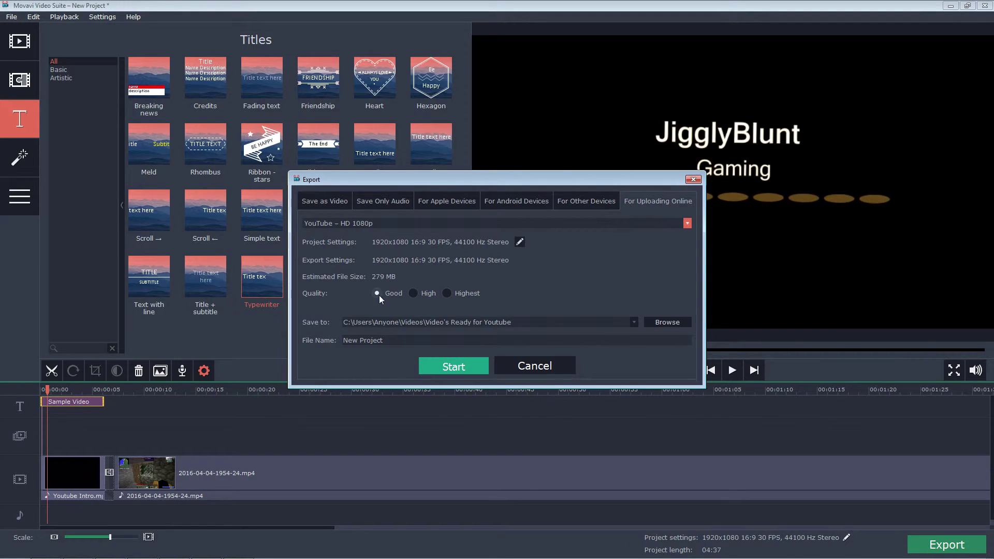
left_click(534, 366)
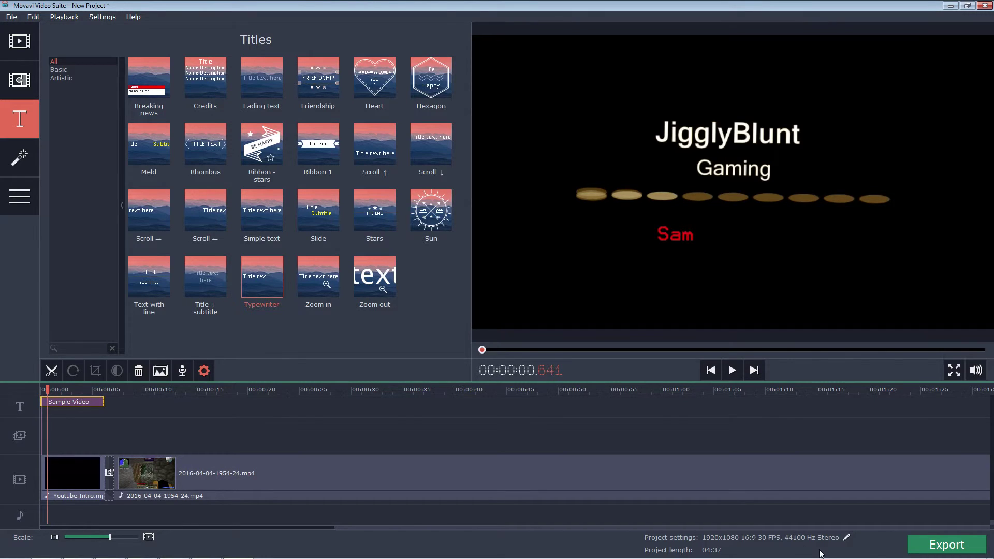
Step: Browse the Tools, Import, Transitions, Titles and Filters panels, then close the editor without saving
mouse_move(859, 557)
left_click(21, 189)
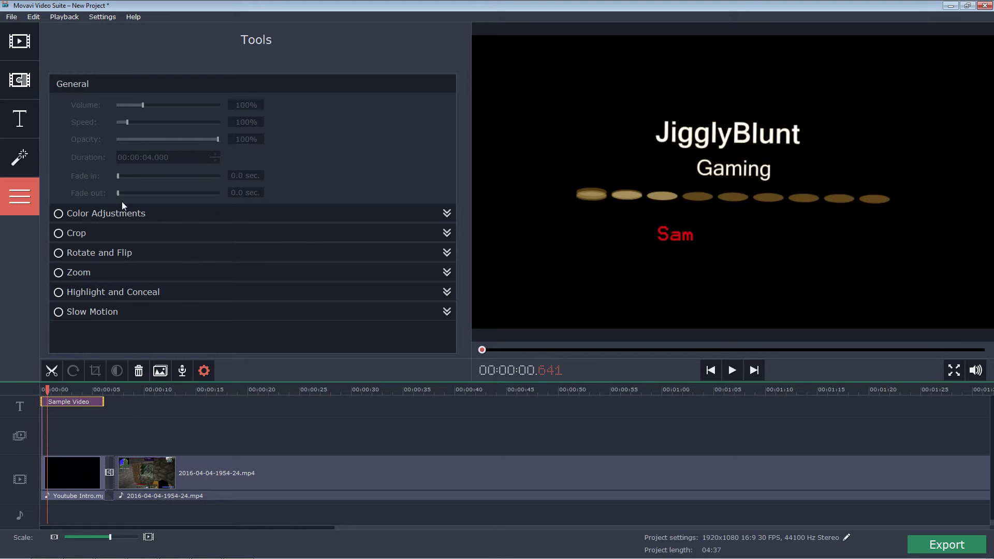
left_click(20, 52)
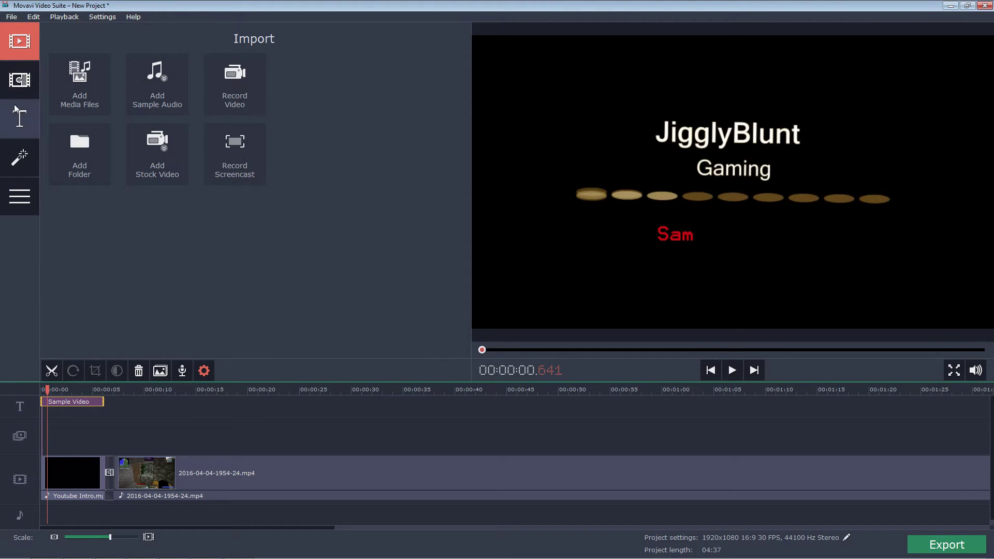
left_click(21, 80)
left_click(21, 119)
left_click(24, 164)
left_click(23, 194)
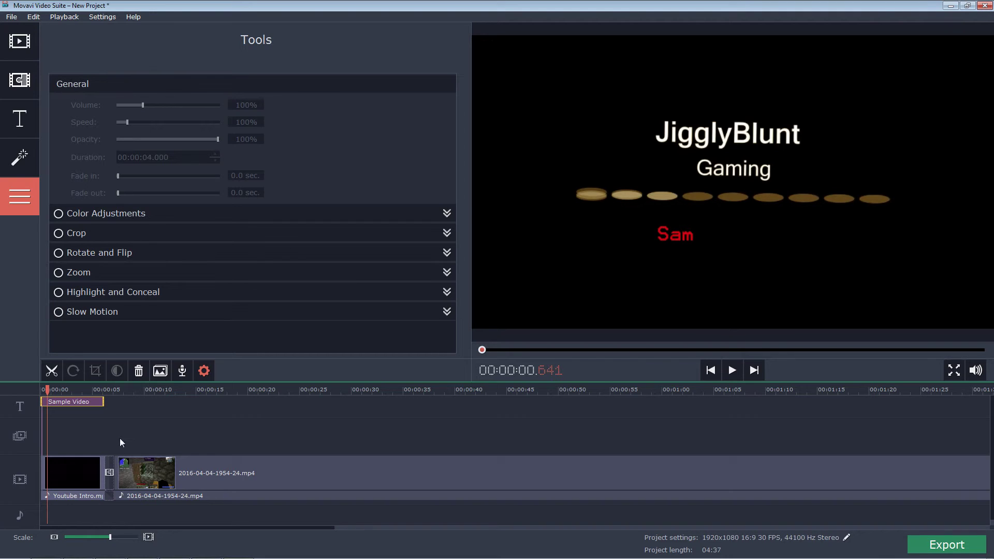
left_click(984, 6)
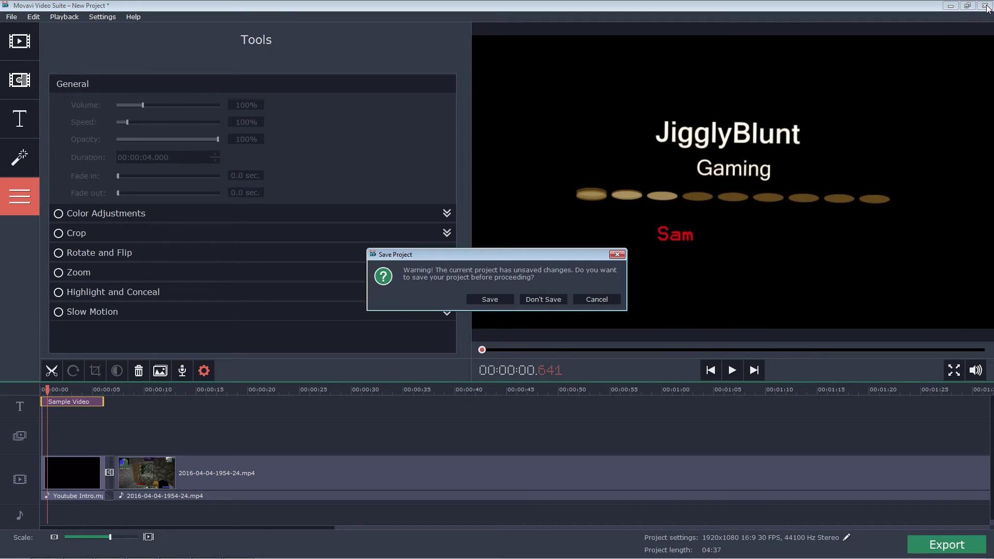
left_click(547, 302)
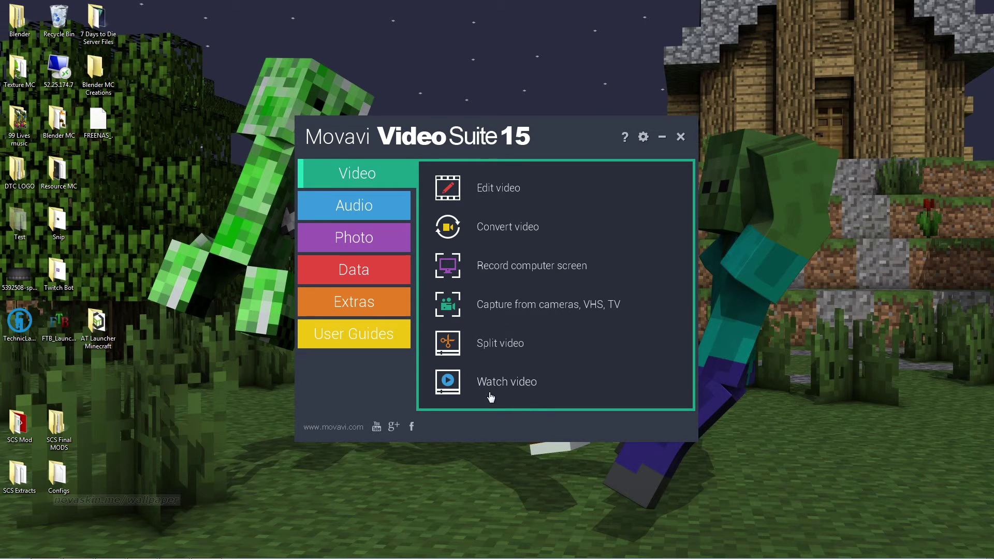
left_click(373, 206)
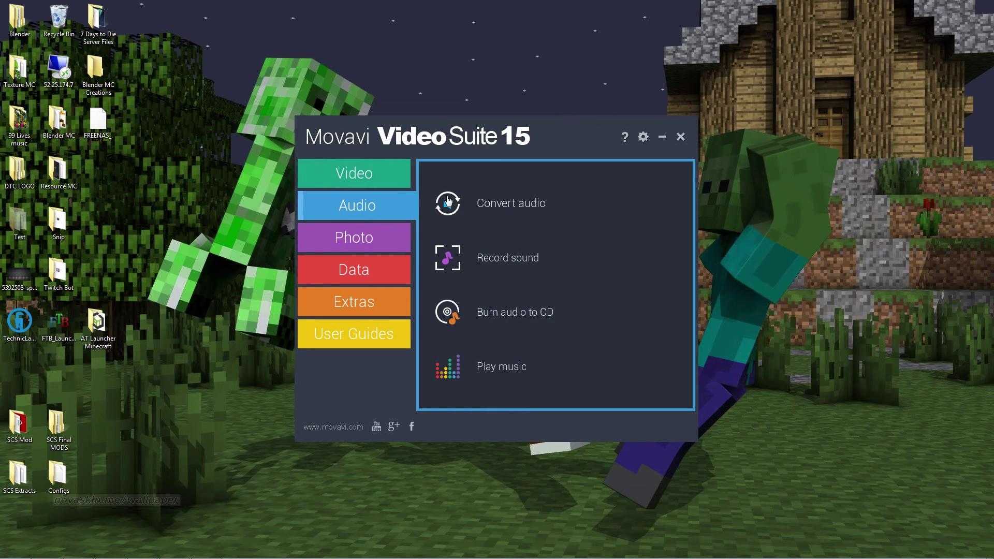
left_click(363, 241)
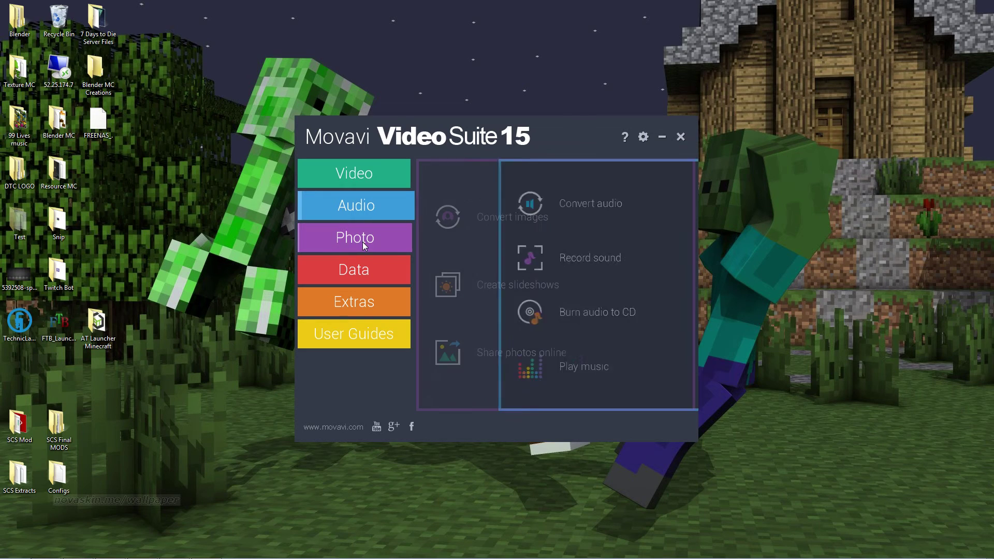
left_click(362, 269)
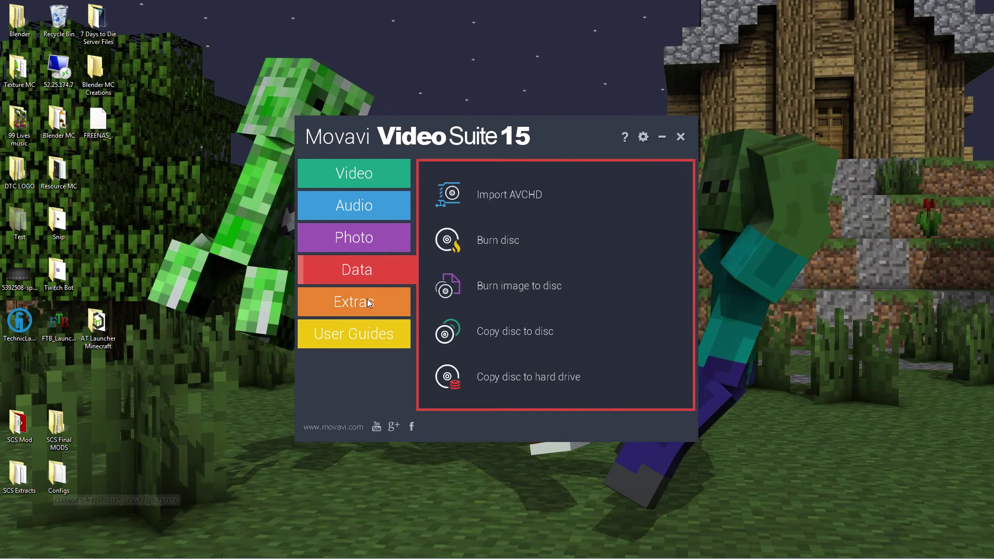
left_click(370, 304)
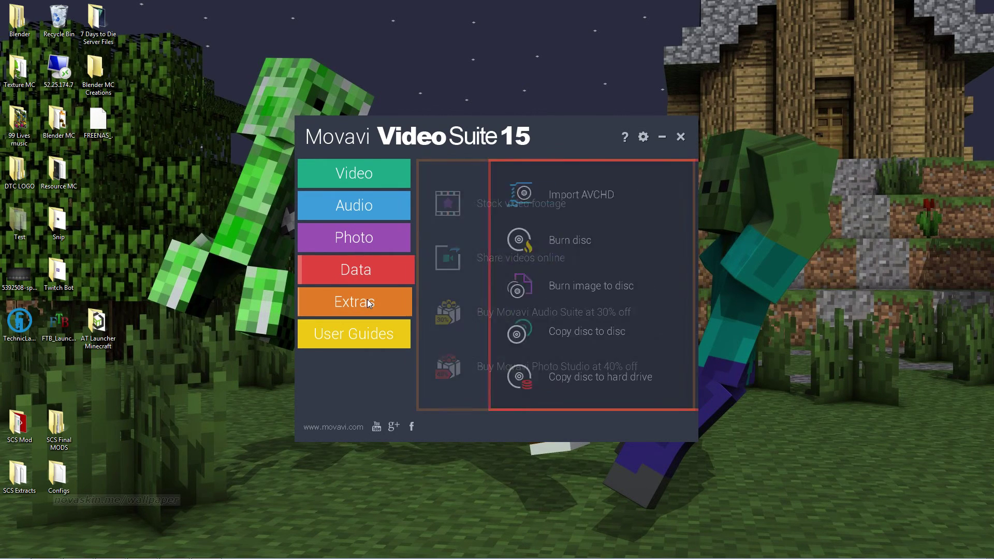
left_click(362, 177)
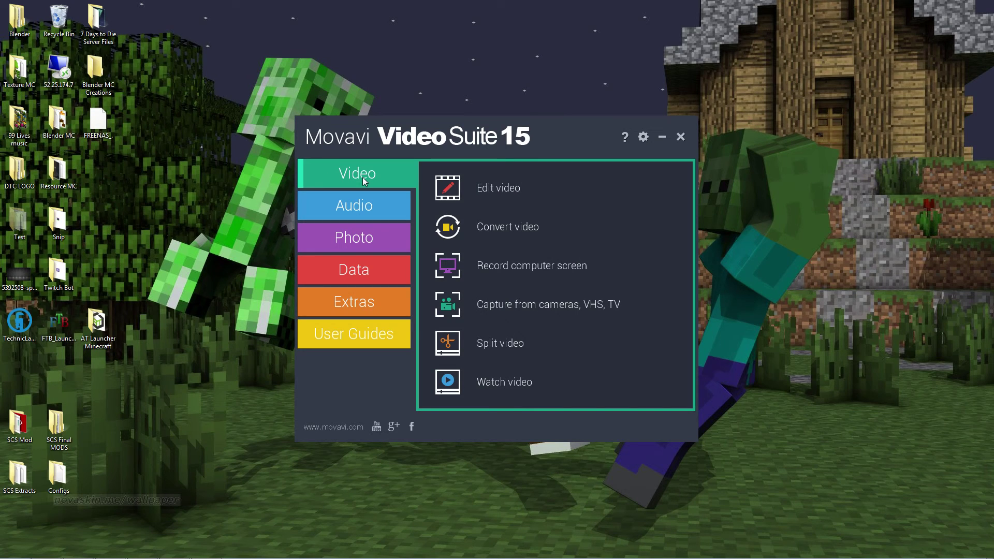